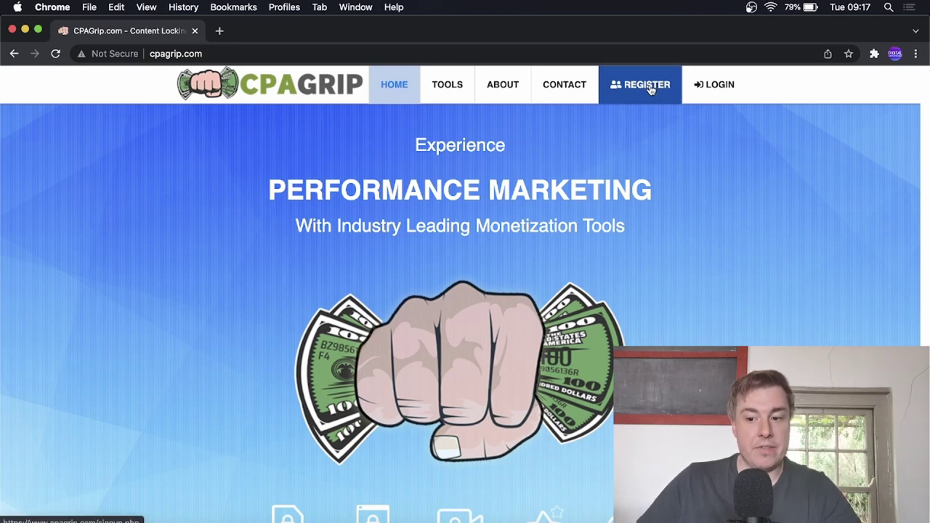
- Log in to the CPAGrip publisher account and open the list of own offers
{"action": "left_click", "coordinate": [711, 88]}
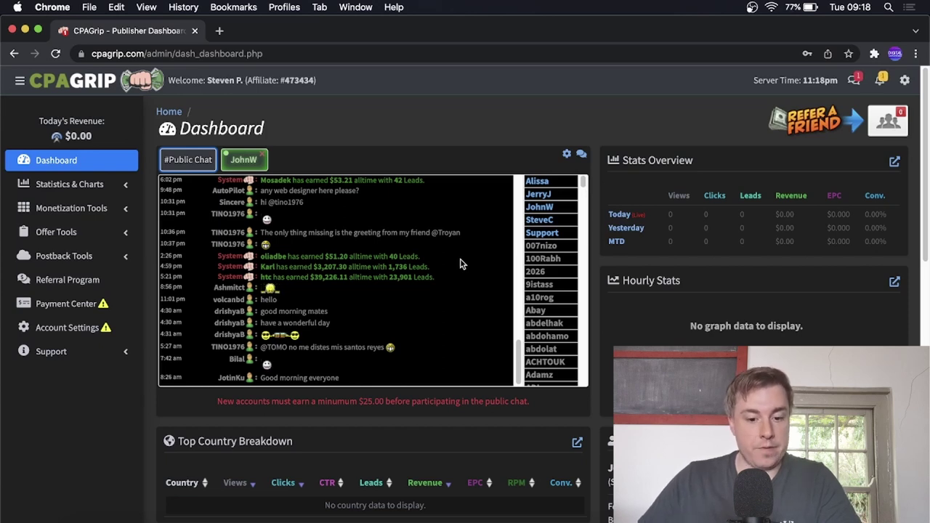
{"action": "left_click", "coordinate": [63, 235]}
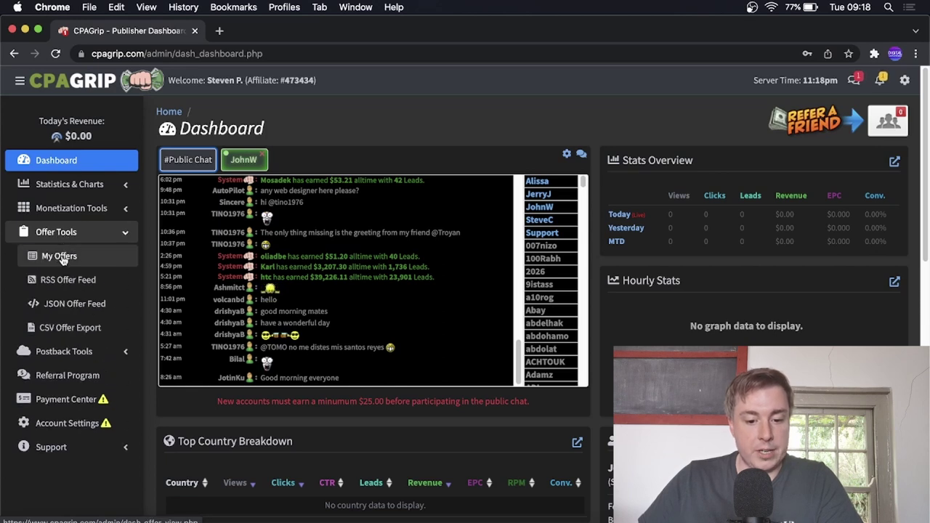
{"action": "left_click", "coordinate": [60, 257]}
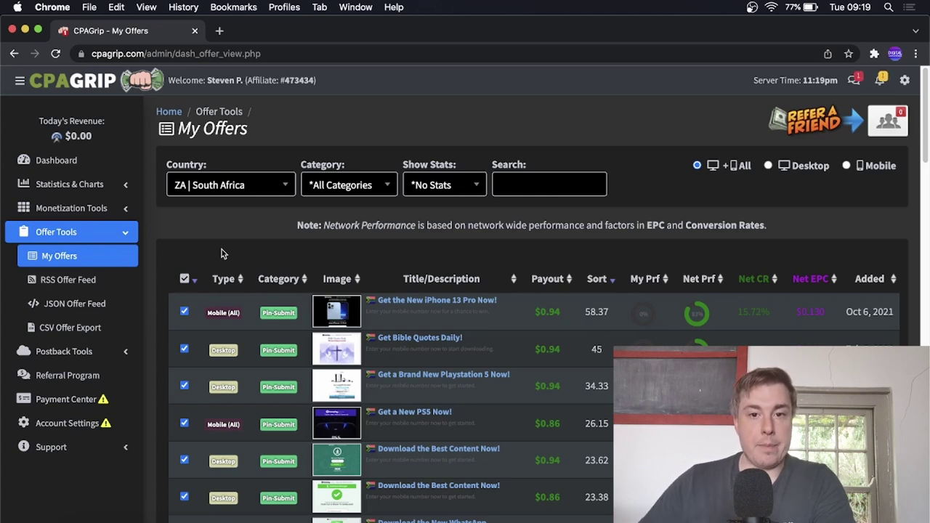
- Filter the offers by country to US | United States
{"action": "left_click", "coordinate": [284, 190]}
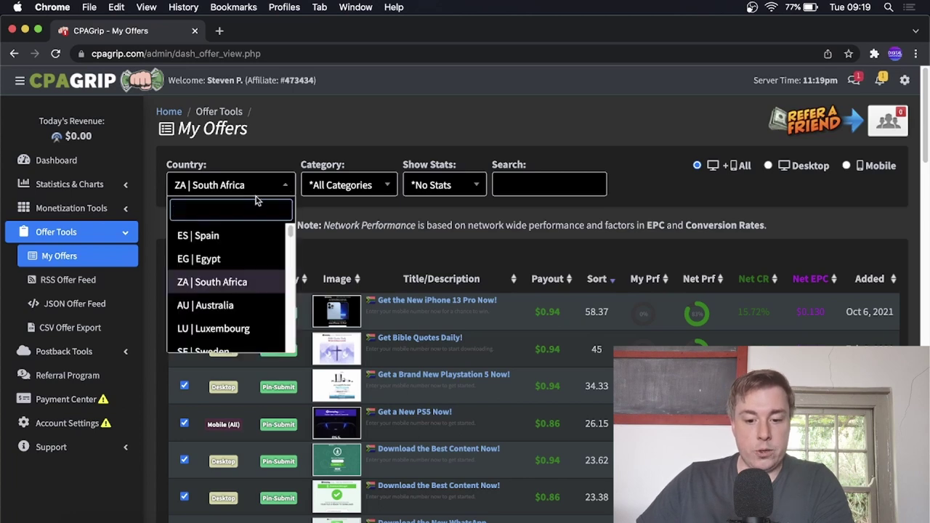
{"action": "type", "text": "united"}
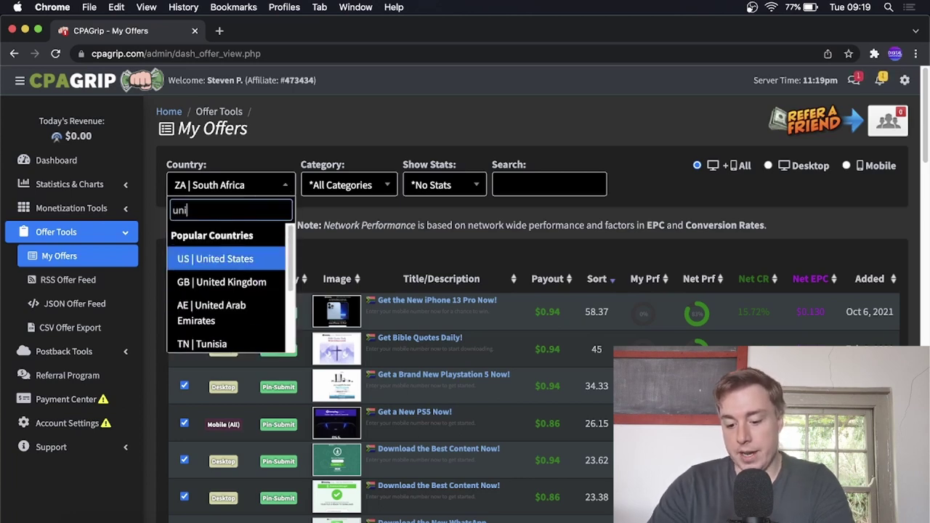
{"action": "left_click", "coordinate": [231, 260]}
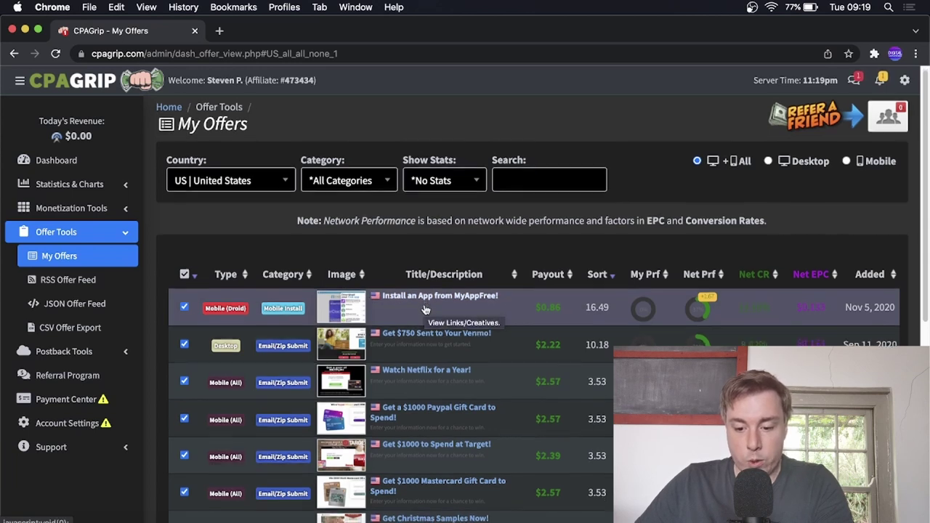
- For the "Get a $1000 Paypal Gift Card to Spend!" offer, set the tracking domain to getdiscnow.com and copy the offer link
{"action": "scroll", "coordinate": [436, 314], "scroll_direction": "down", "scroll_amount": 2}
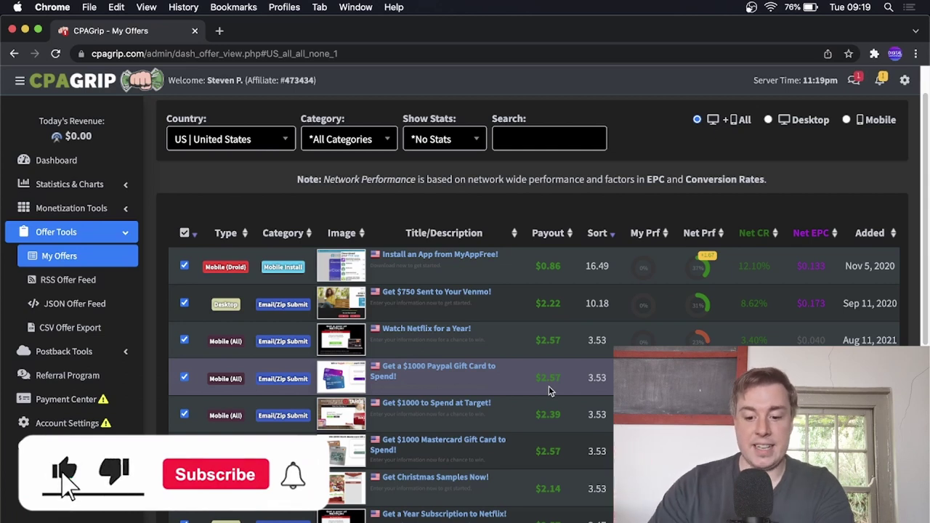
{"action": "left_click", "coordinate": [417, 375]}
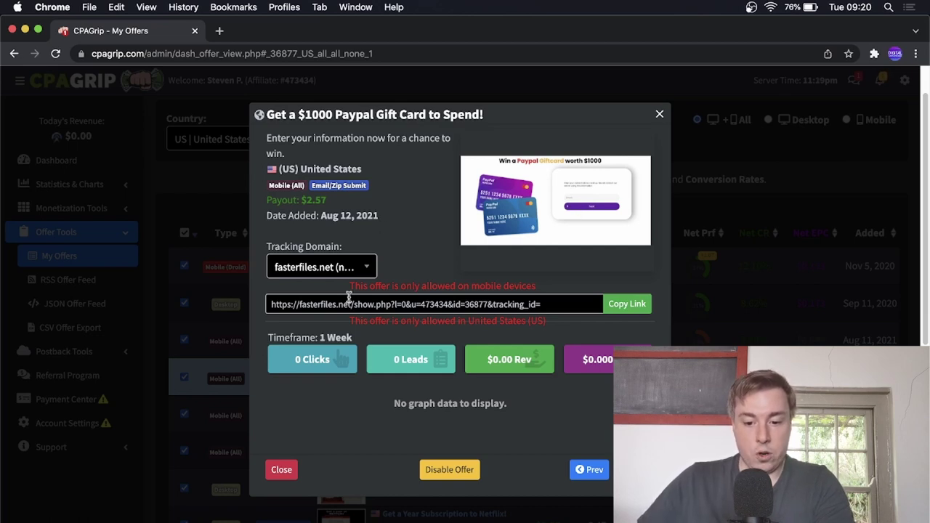
{"action": "left_click", "coordinate": [365, 270]}
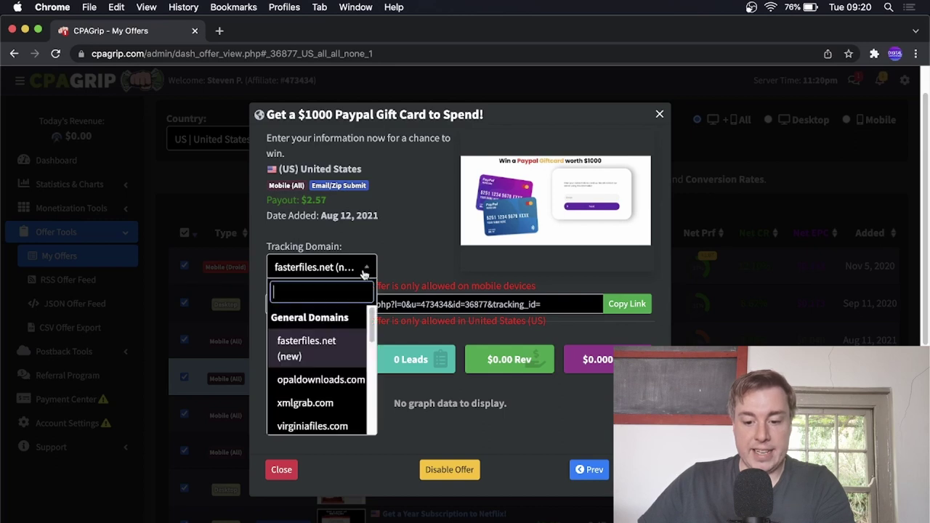
{"action": "scroll", "coordinate": [356, 324], "scroll_direction": "down", "scroll_amount": 5}
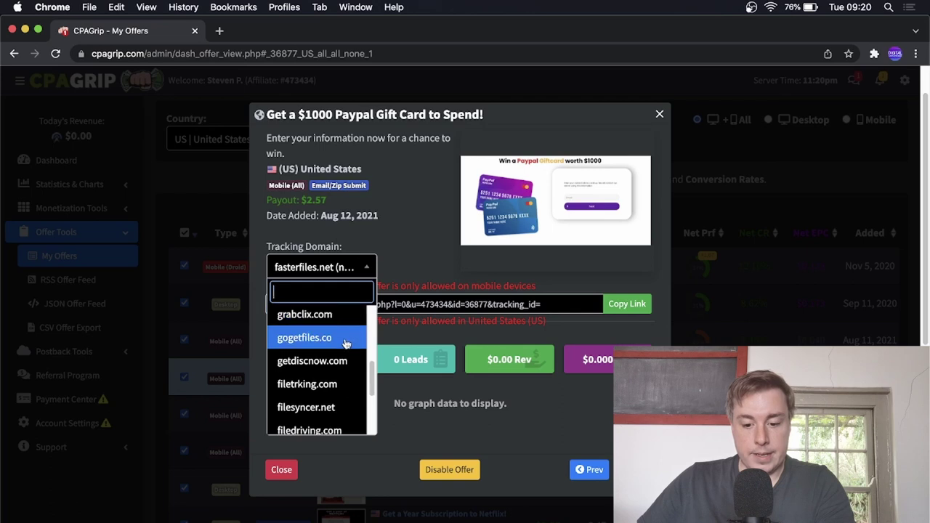
{"action": "left_click", "coordinate": [331, 361]}
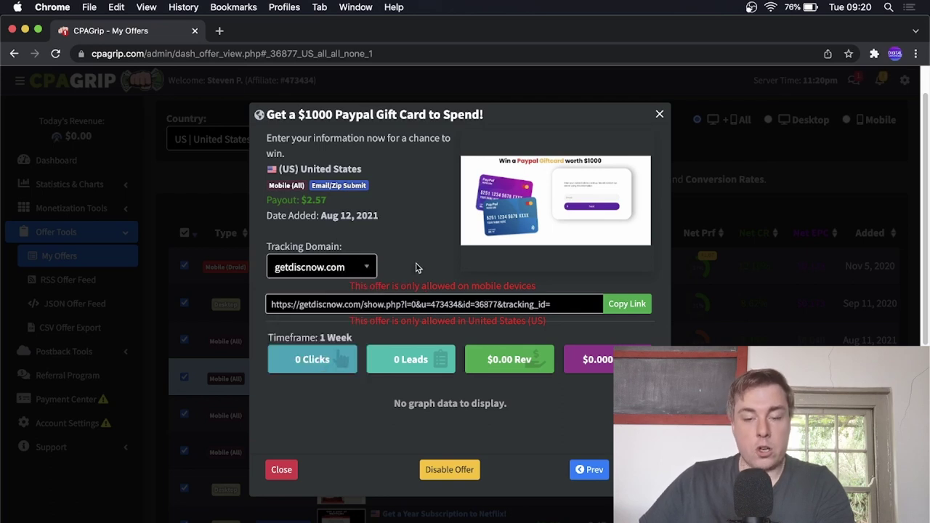
{"action": "left_click", "coordinate": [625, 306]}
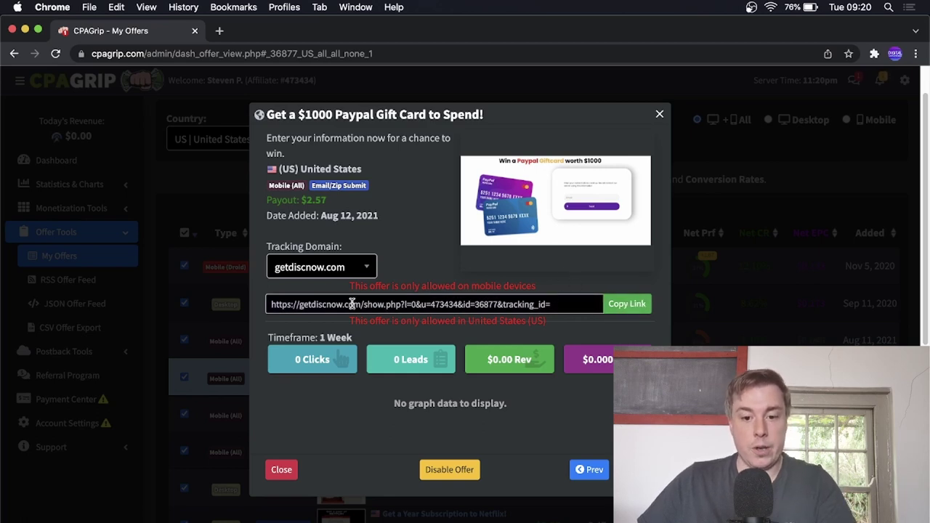
- Open writesonic.com in a new browser tab and sign in with the Google account
{"action": "left_click", "coordinate": [220, 30]}
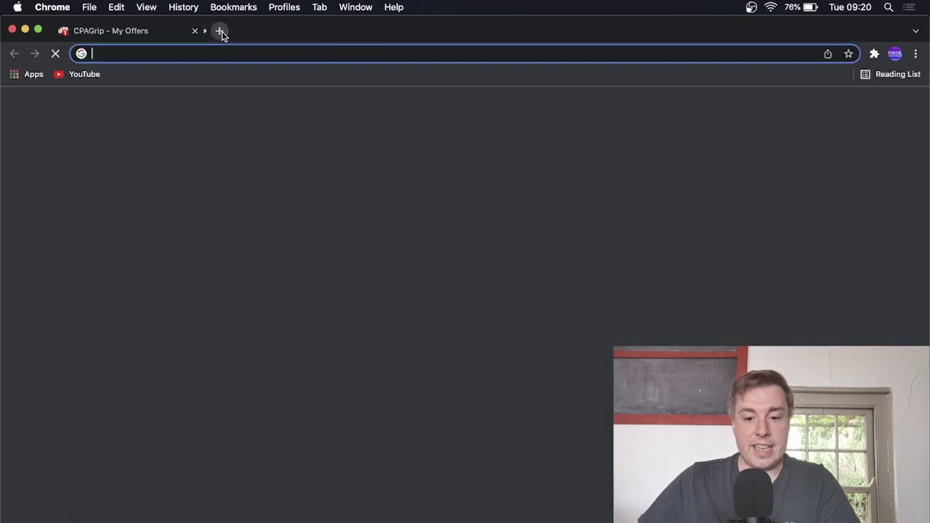
{"action": "type", "text": "w"}
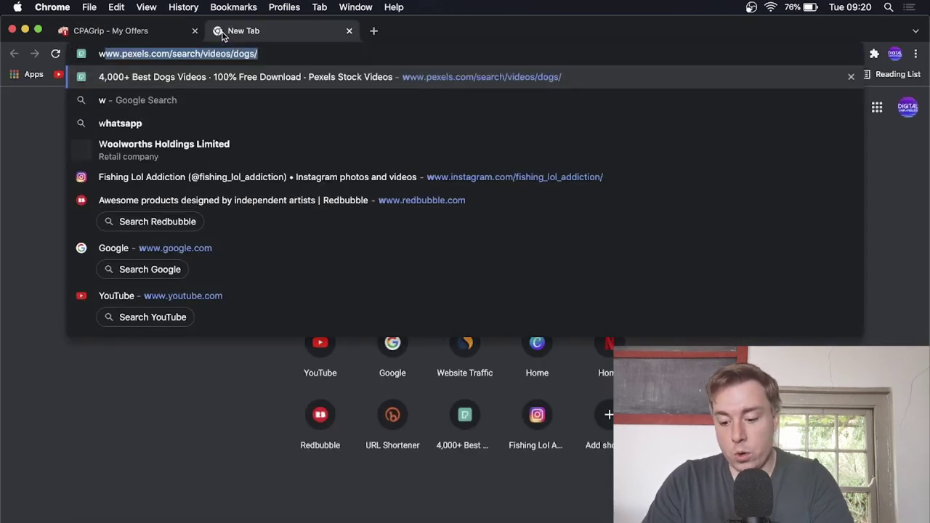
{"action": "type", "text": "rite"}
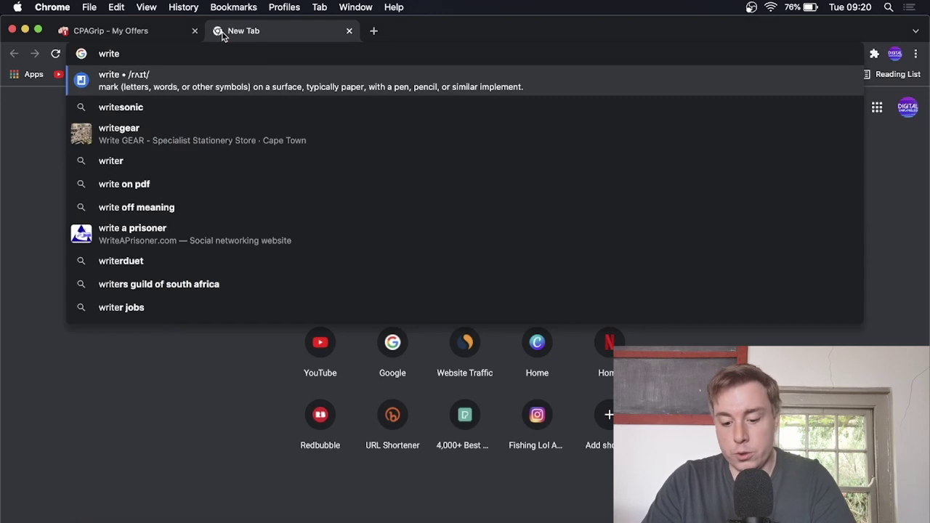
{"action": "type", "text": "sonic.c"}
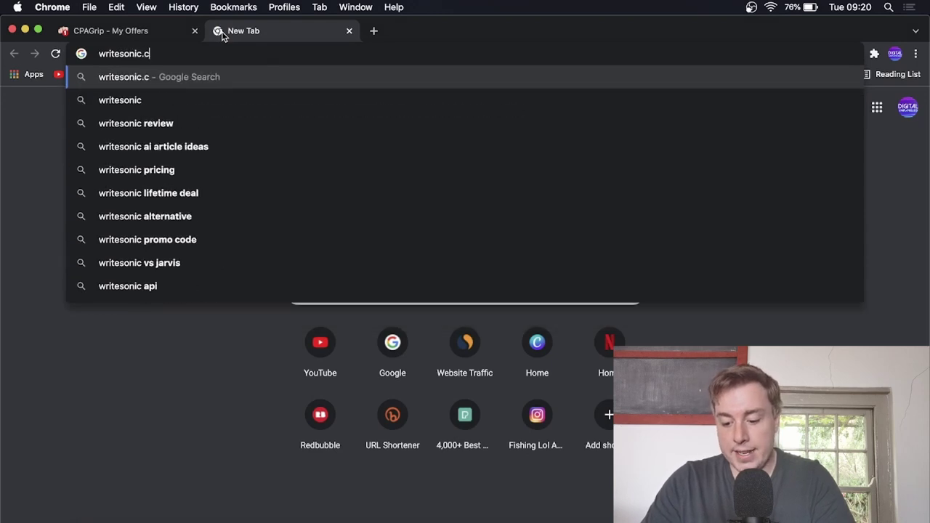
{"action": "type", "text": "om"}
{"action": "key", "text": "Return"}
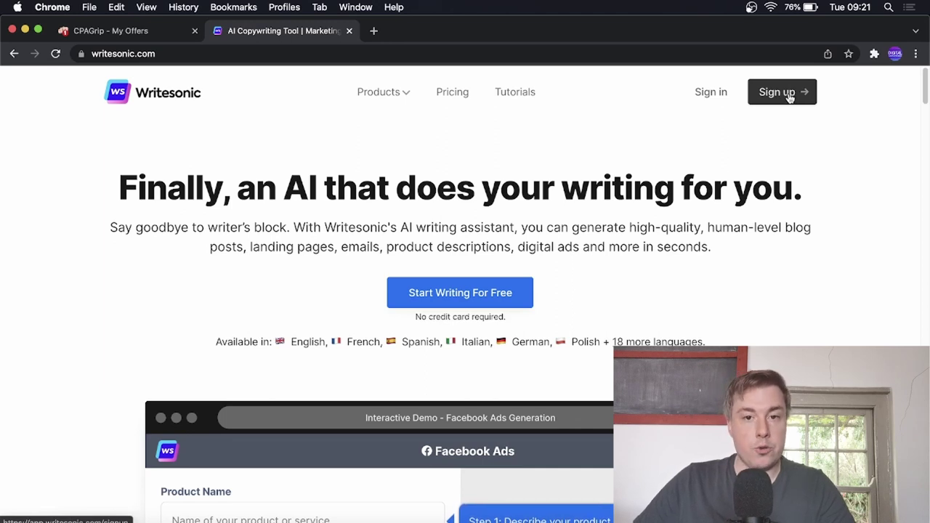
{"action": "left_click", "coordinate": [721, 100]}
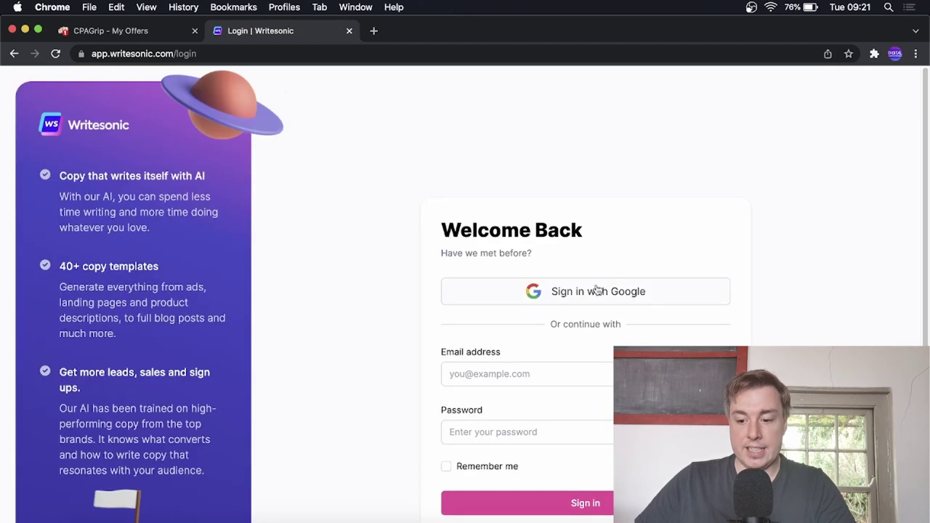
{"action": "left_click", "coordinate": [599, 294]}
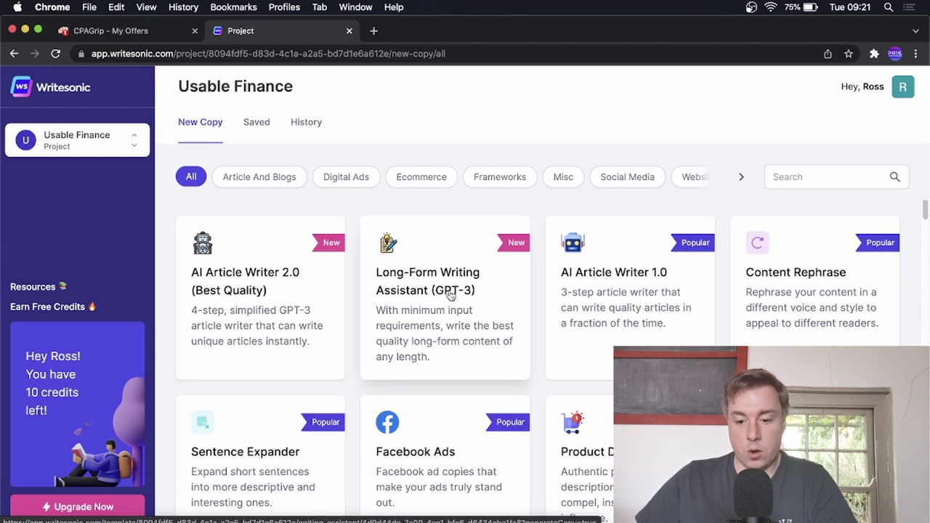
- Find the Emails template among the Writesonic copy templates and open it
{"action": "scroll", "coordinate": [614, 329], "scroll_direction": "down", "scroll_amount": 3}
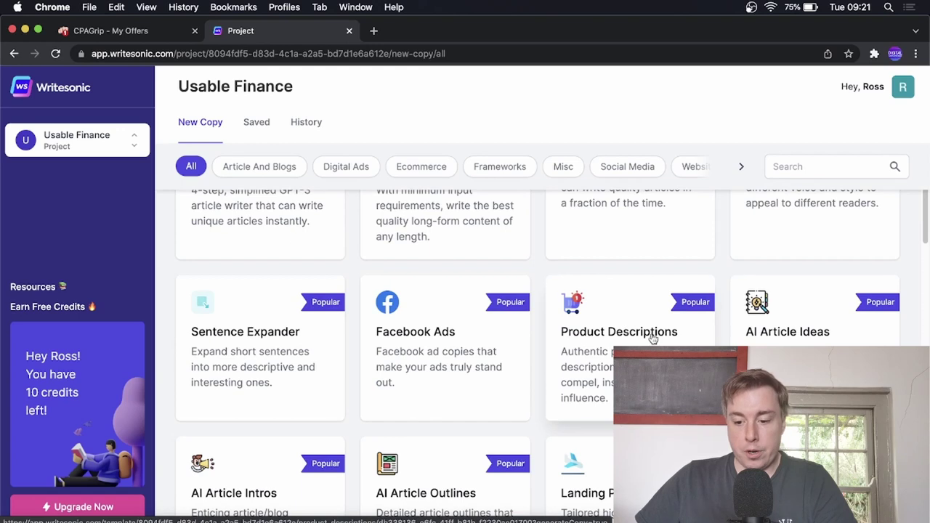
{"action": "scroll", "coordinate": [651, 337], "scroll_direction": "down", "scroll_amount": 4}
{"action": "scroll", "coordinate": [631, 341], "scroll_direction": "down", "scroll_amount": 3}
{"action": "scroll", "coordinate": [616, 345], "scroll_direction": "up", "scroll_amount": 1}
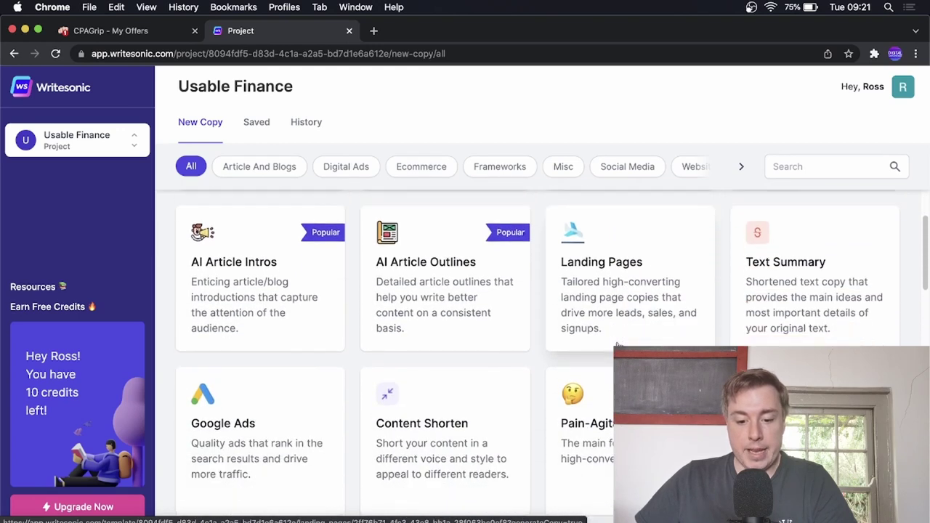
{"action": "scroll", "coordinate": [460, 283], "scroll_direction": "down", "scroll_amount": 5}
{"action": "scroll", "coordinate": [326, 301], "scroll_direction": "up", "scroll_amount": 5}
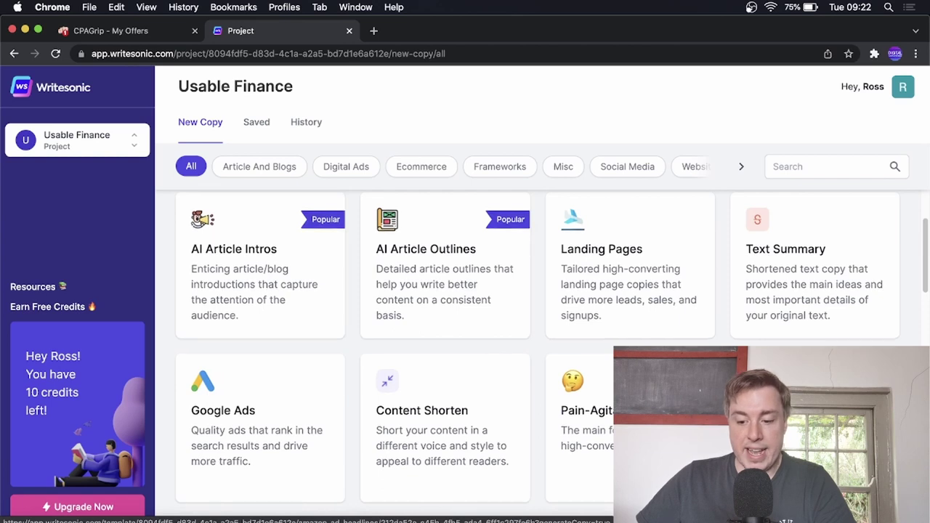
{"action": "scroll", "coordinate": [552, 353], "scroll_direction": "down", "scroll_amount": 5}
{"action": "scroll", "coordinate": [445, 436], "scroll_direction": "down", "scroll_amount": 5}
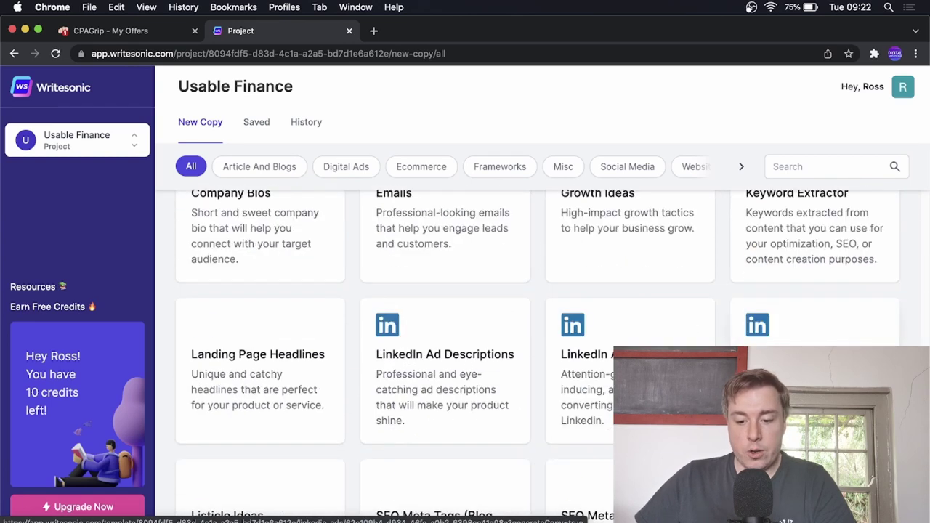
{"action": "scroll", "coordinate": [445, 436], "scroll_direction": "up", "scroll_amount": 1}
{"action": "scroll", "coordinate": [445, 436], "scroll_direction": "down", "scroll_amount": 5}
{"action": "scroll", "coordinate": [445, 436], "scroll_direction": "up", "scroll_amount": 5}
{"action": "scroll", "coordinate": [446, 436], "scroll_direction": "up", "scroll_amount": 5}
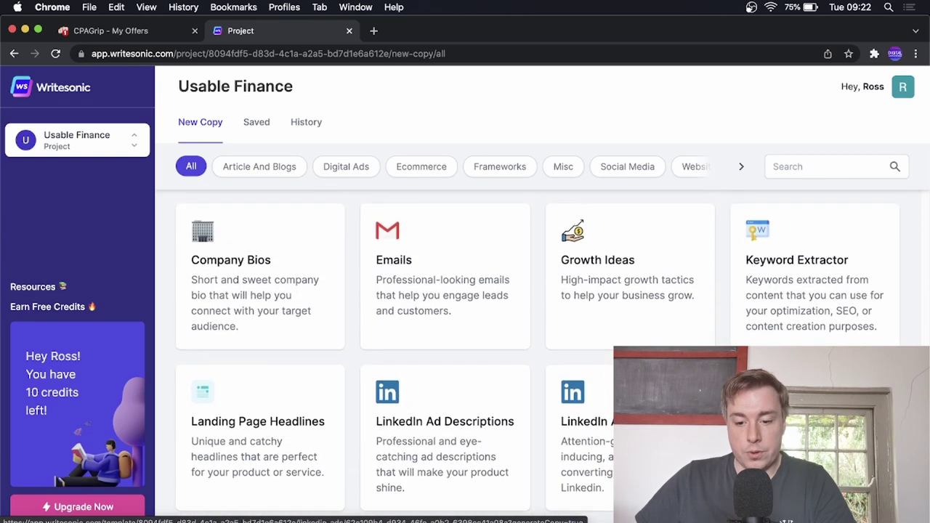
{"action": "scroll", "coordinate": [446, 436], "scroll_direction": "down", "scroll_amount": 4}
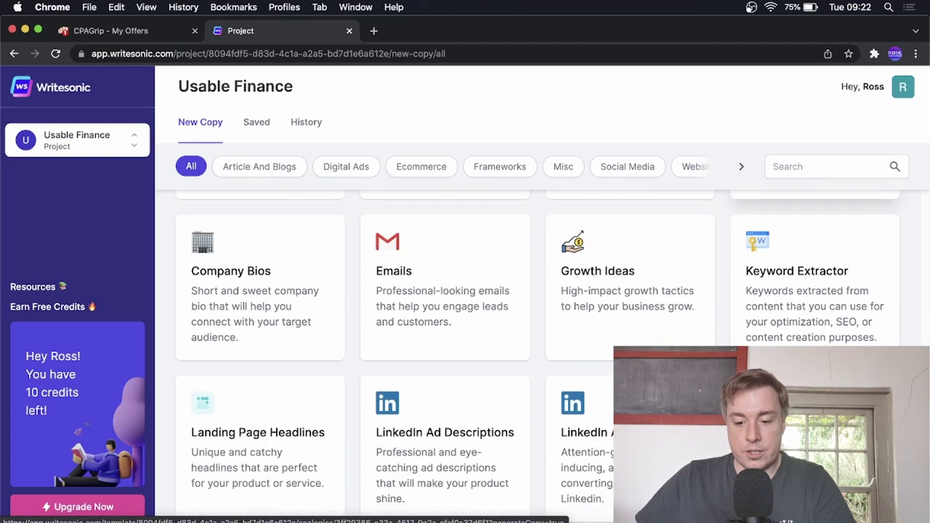
{"action": "left_click", "coordinate": [428, 268]}
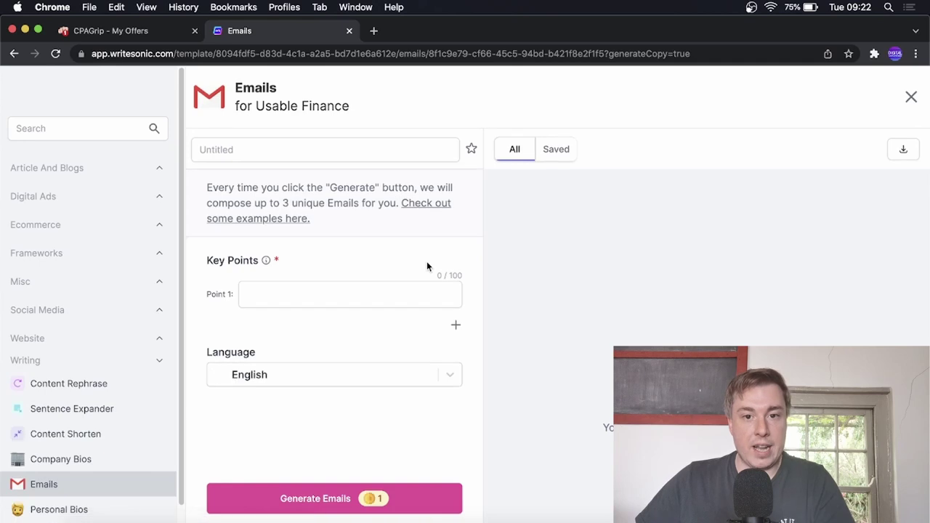
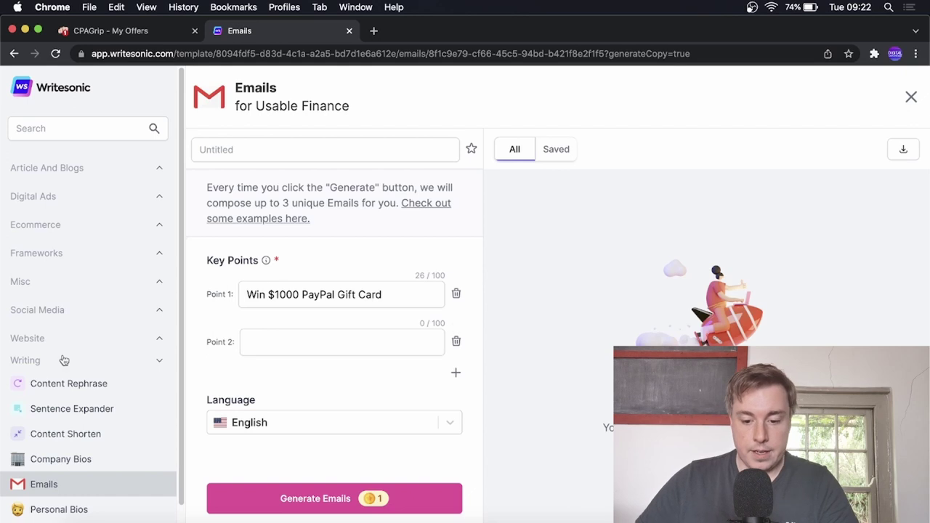
- Enter "FREE PayPal $1000 Gift Card" as the second key point of the email
{"action": "left_click", "coordinate": [336, 349]}
{"action": "type", "text": "Free"}
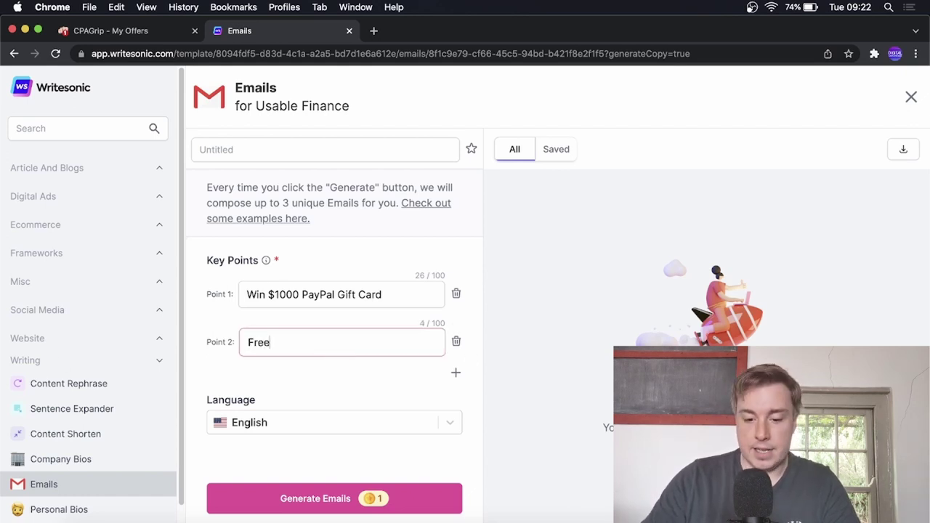
{"action": "key", "text": "BackSpace"}
{"action": "key", "text": "BackSpace"}
{"action": "key", "text": "BackSpace"}
{"action": "type", "text": "REE"}
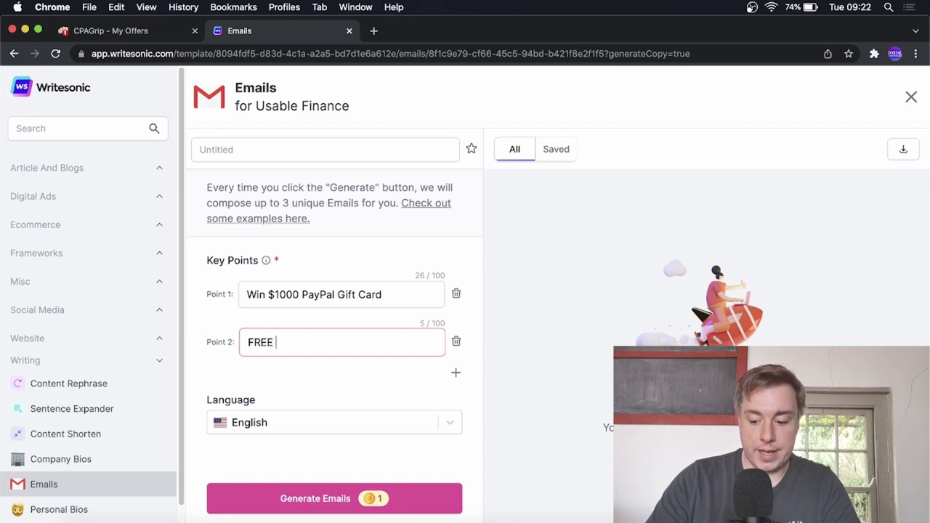
{"action": "type", "text": " PayPal "}
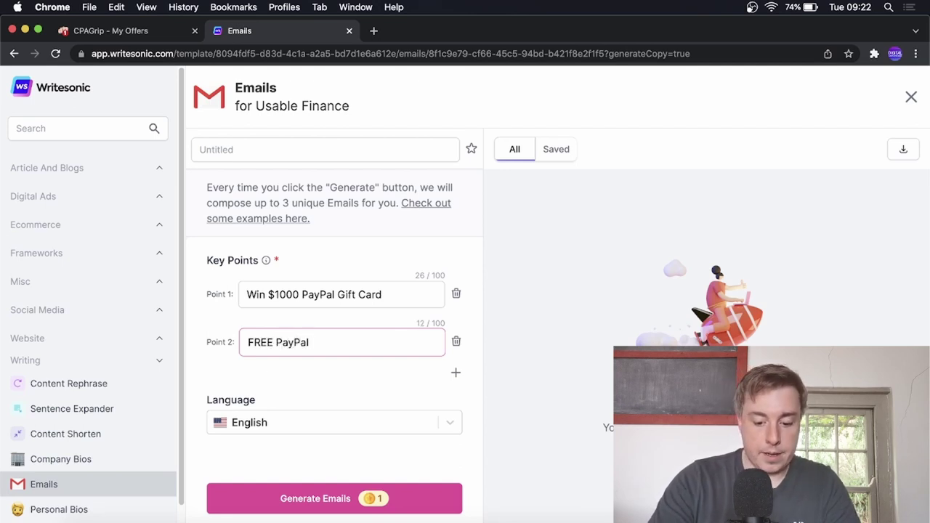
{"action": "type", "text": "$1000 "}
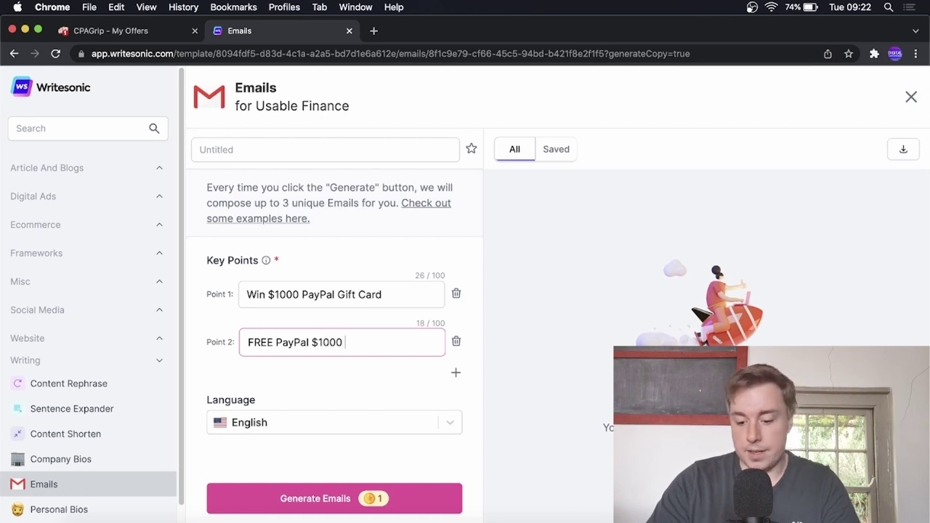
{"action": "type", "text": "Gift"}
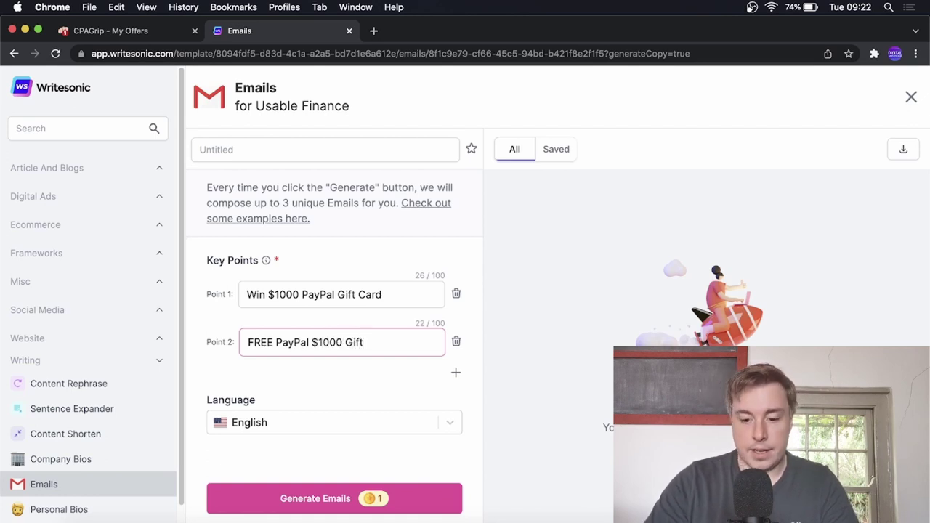
{"action": "type", "text": " Card"}
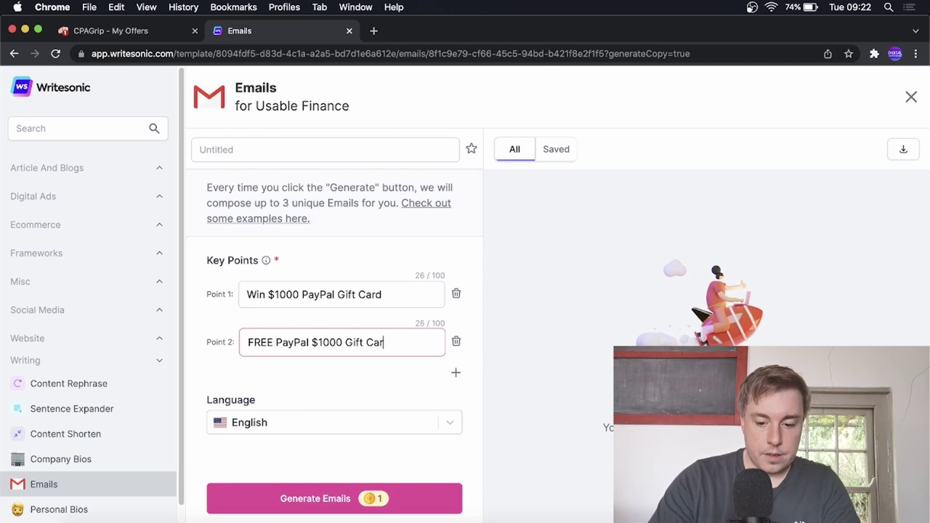
- Add a third key point to the email reading "Enter To Win PayPal Gift Card"
{"action": "left_click", "coordinate": [451, 374]}
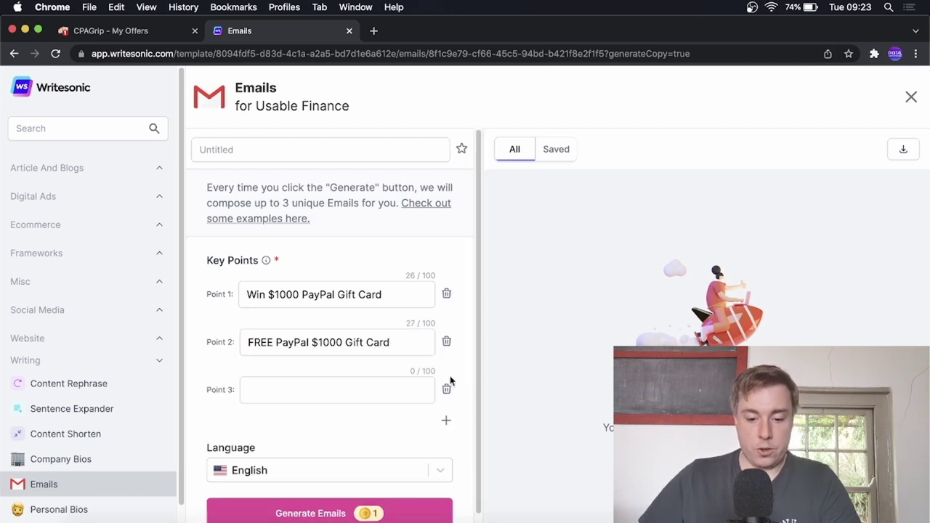
{"action": "left_click", "coordinate": [394, 391]}
{"action": "type", "text": "E"}
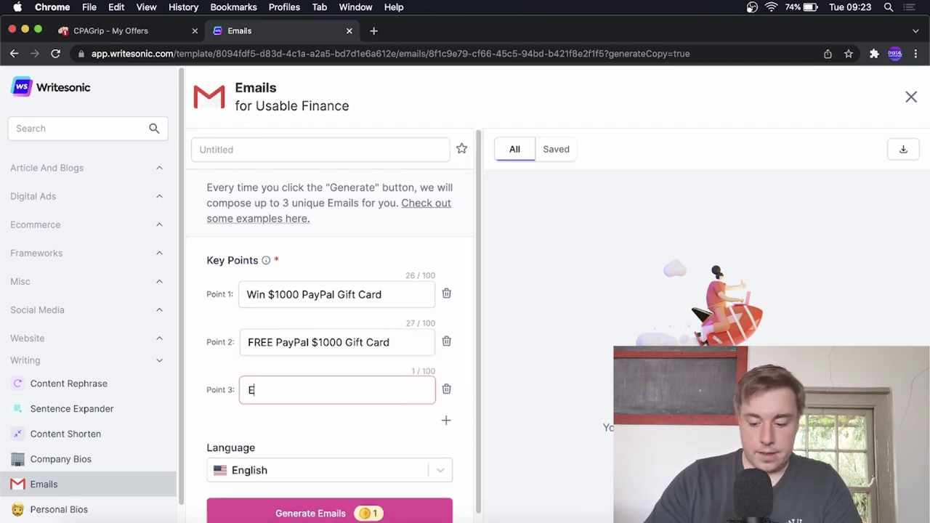
{"action": "type", "text": "nter"}
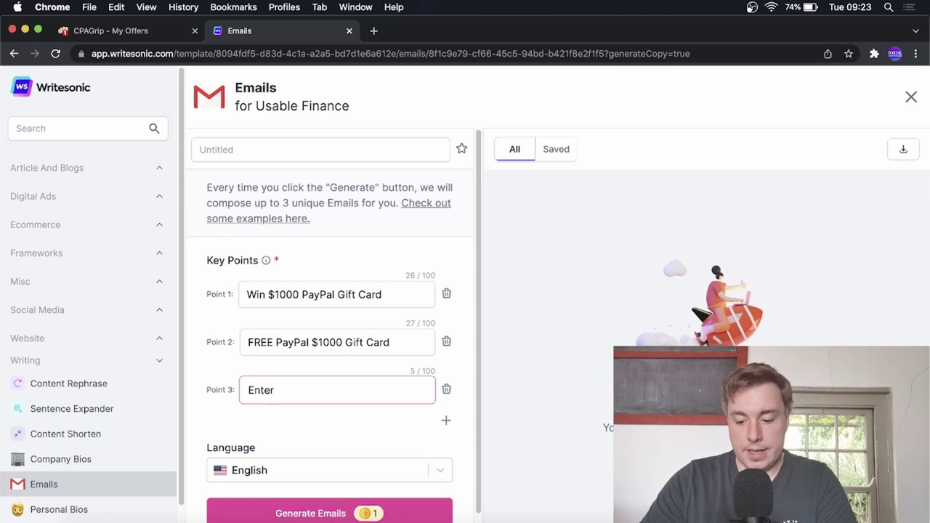
{"action": "type", "text": " T"}
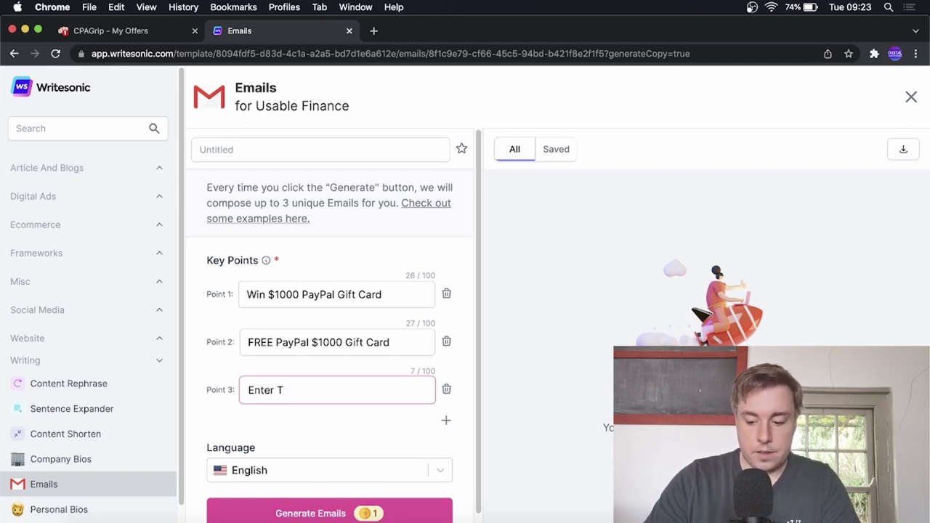
{"action": "type", "text": "o Win "}
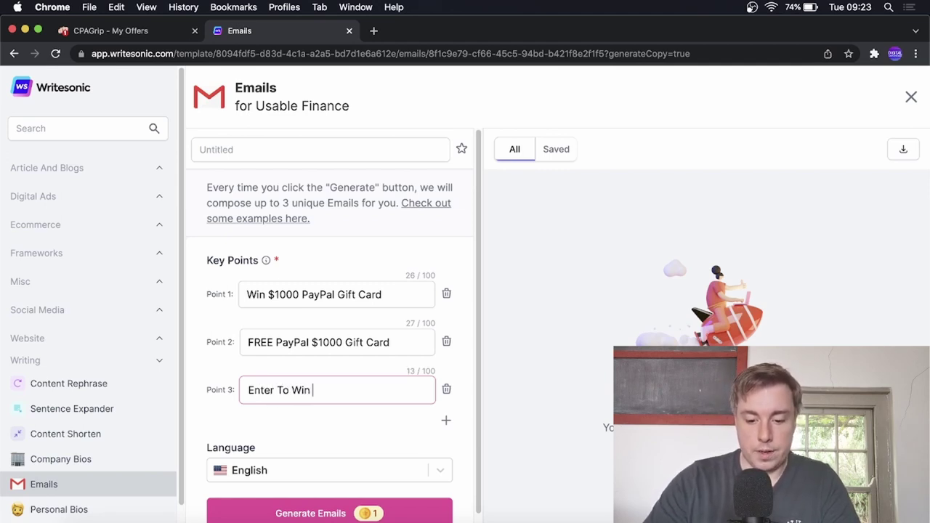
{"action": "type", "text": "Pa"}
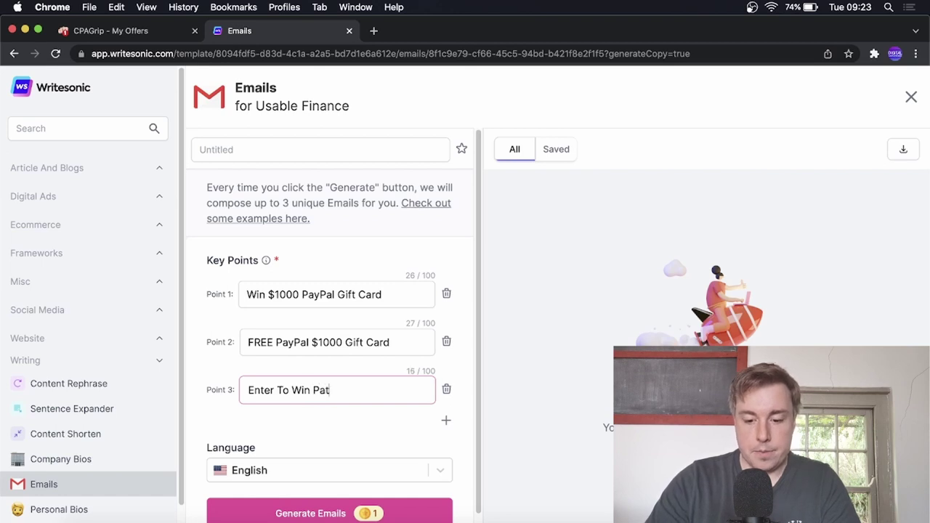
{"action": "type", "text": "yPa"}
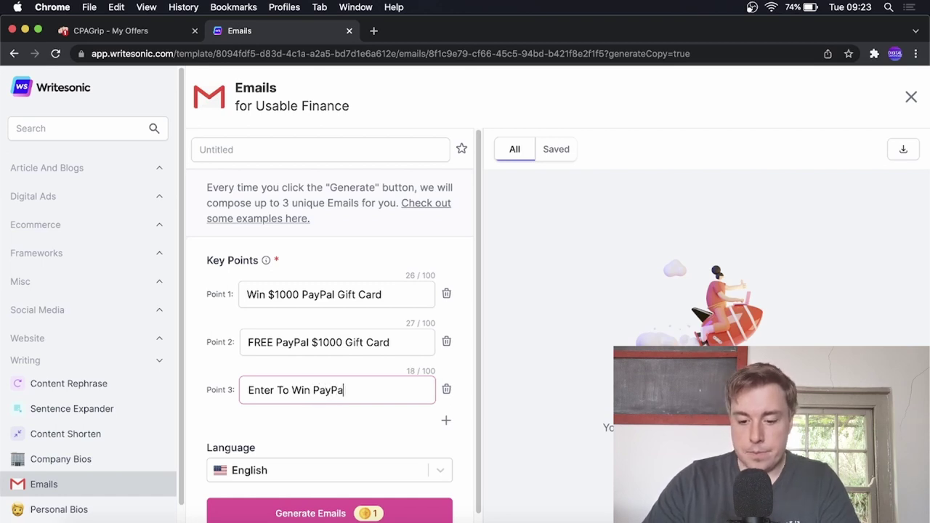
{"action": "type", "text": "l Gif"}
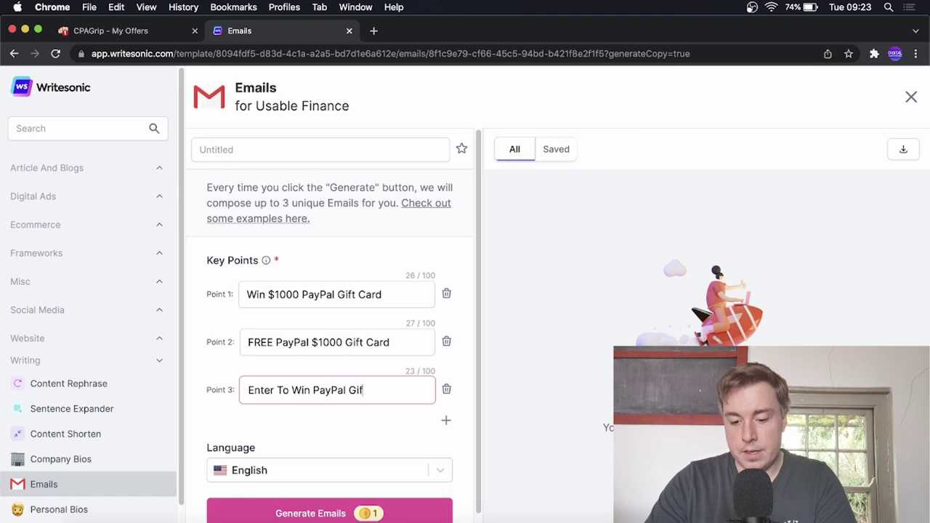
{"action": "type", "text": "t Card"}
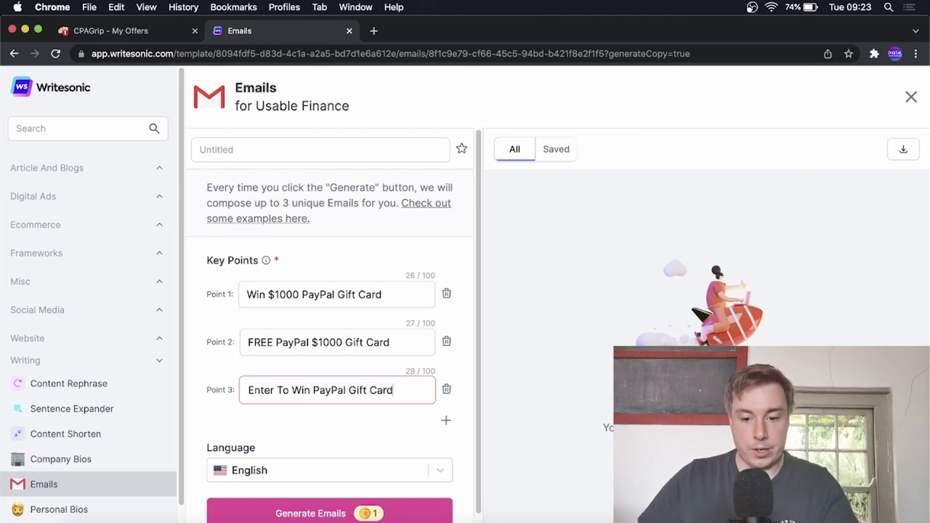
- Generate English emails from the three key points and read through the resulting versions
{"action": "scroll", "coordinate": [386, 375], "scroll_direction": "down", "scroll_amount": 1}
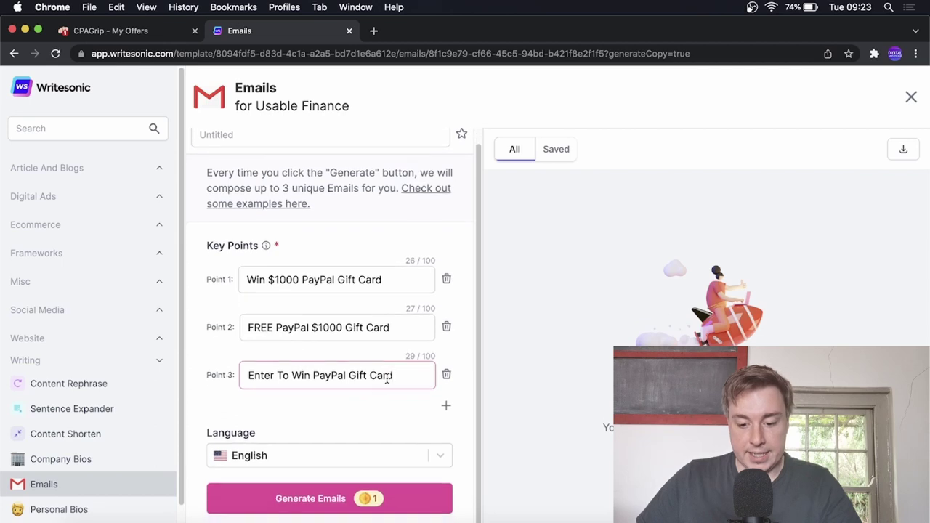
{"action": "left_click", "coordinate": [329, 501]}
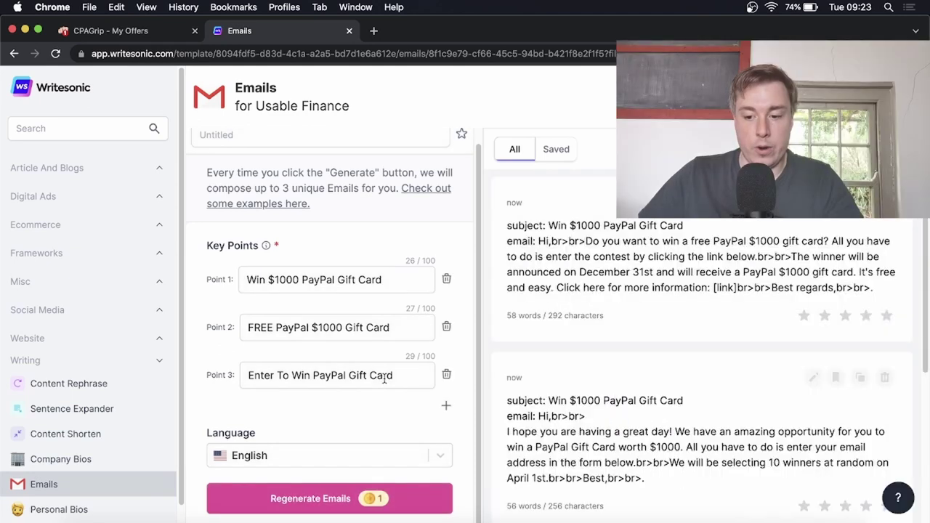
{"action": "scroll", "coordinate": [574, 264], "scroll_direction": "down", "scroll_amount": 5}
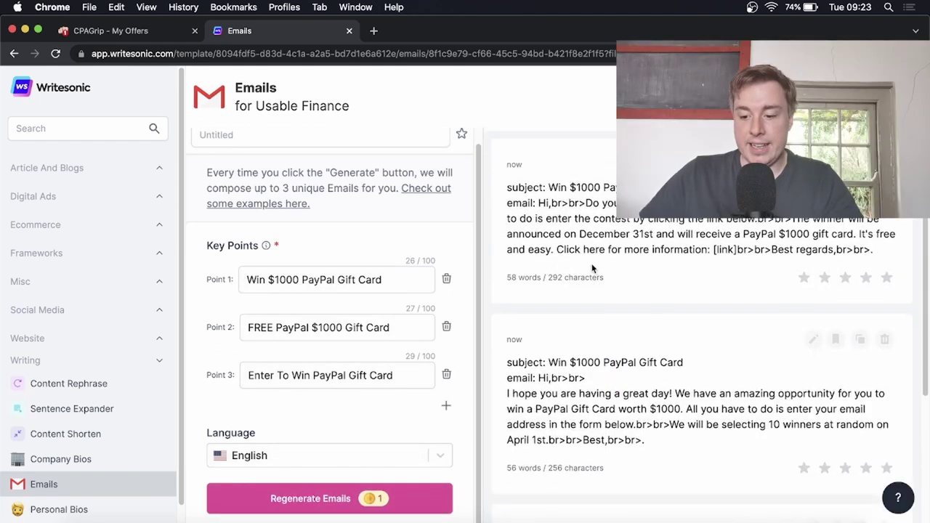
{"action": "scroll", "coordinate": [591, 263], "scroll_direction": "up", "scroll_amount": 5}
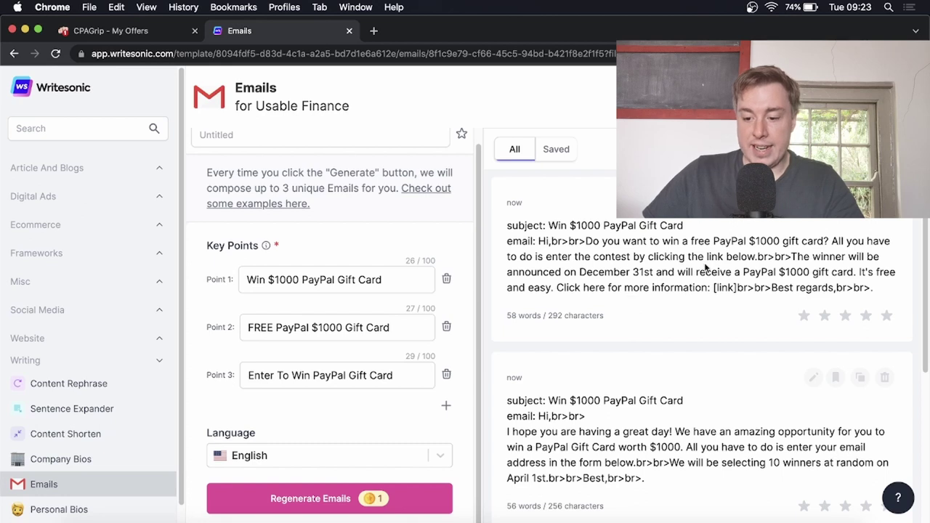
{"action": "scroll", "coordinate": [703, 269], "scroll_direction": "down", "scroll_amount": 1}
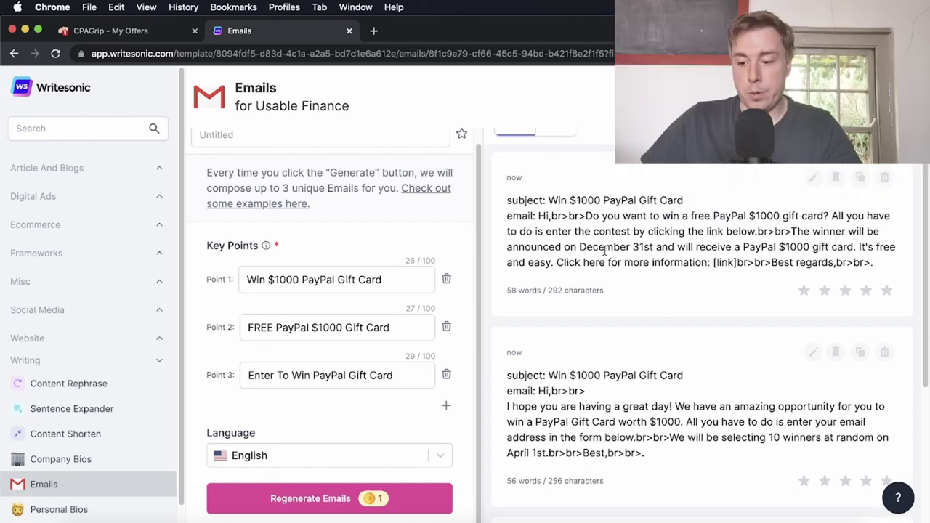
{"action": "scroll", "coordinate": [603, 250], "scroll_direction": "down", "scroll_amount": 3}
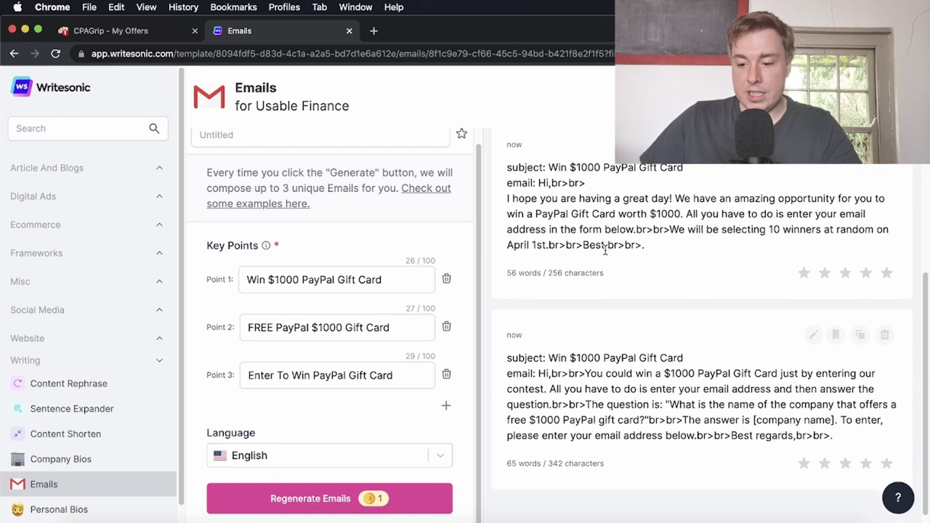
{"action": "scroll", "coordinate": [607, 250], "scroll_direction": "up", "scroll_amount": 1}
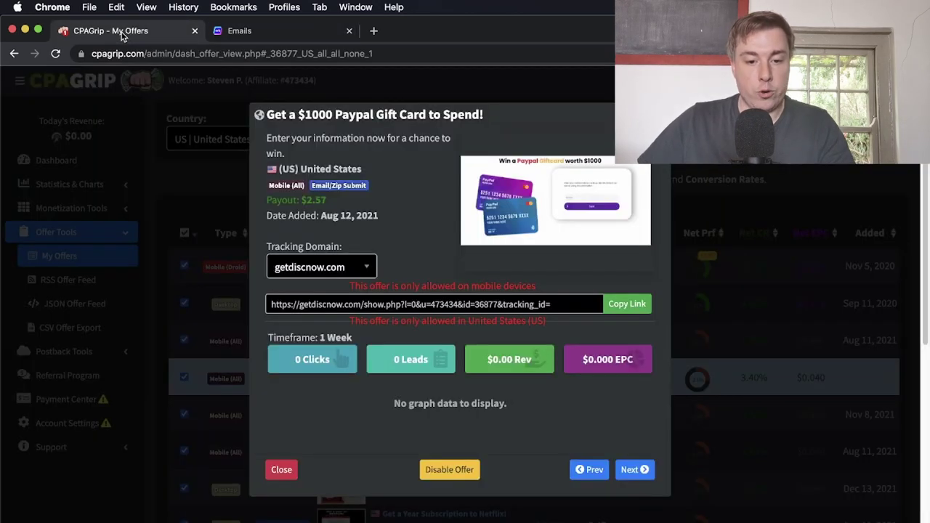
- Return to the CPAGrip offers page and copy the link of the "Get a $1000 Paypal Gift Card to Spend!" offer
{"action": "left_click", "coordinate": [123, 34]}
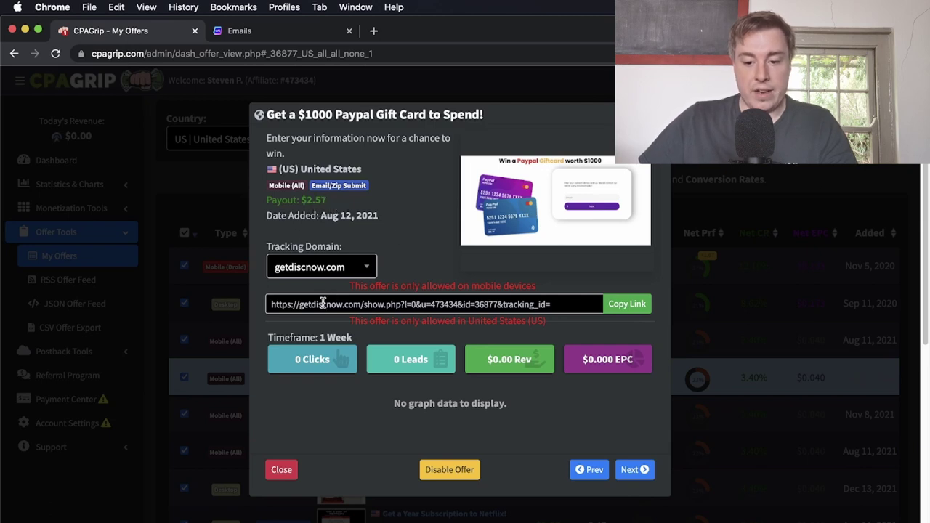
{"action": "left_click", "coordinate": [642, 312]}
{"action": "left_click", "coordinate": [641, 312]}
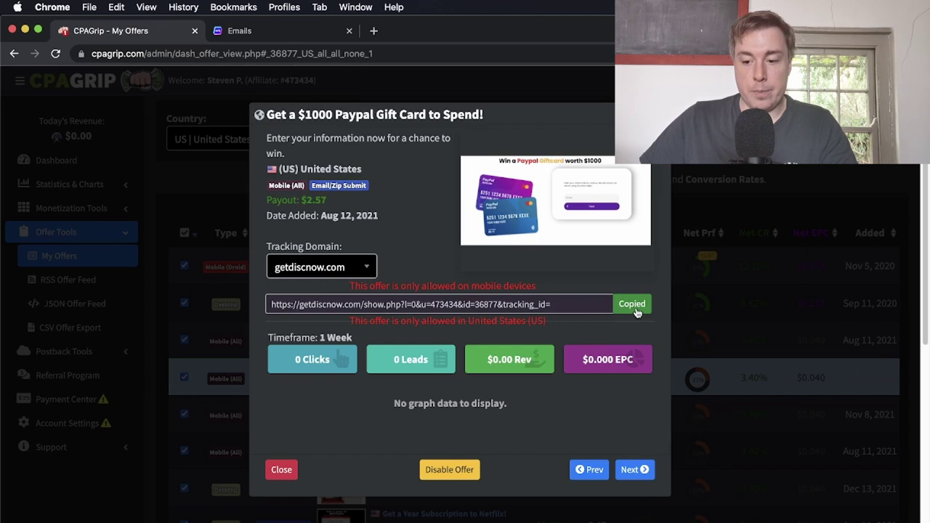
- Search Google for "herculist" in a new browser tab and open the HercuList Plus website
{"action": "left_click", "coordinate": [373, 30]}
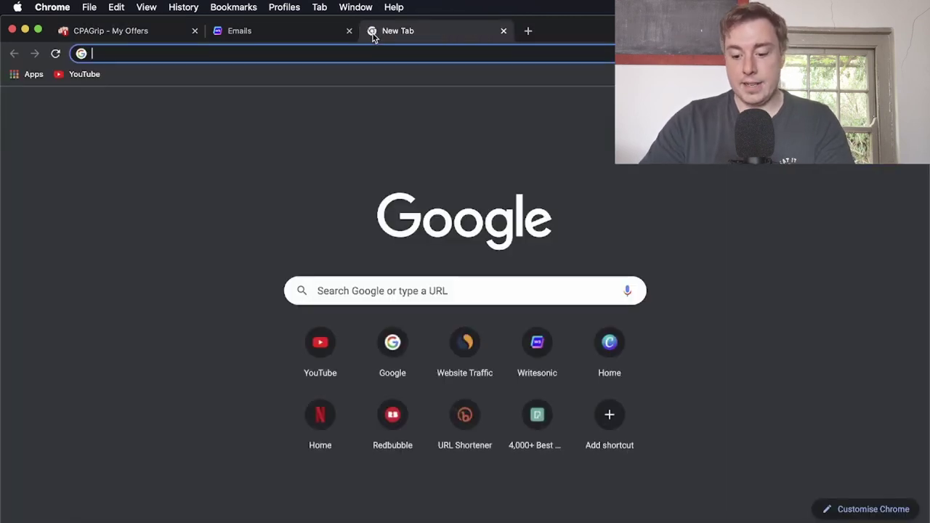
{"action": "type", "text": "her"}
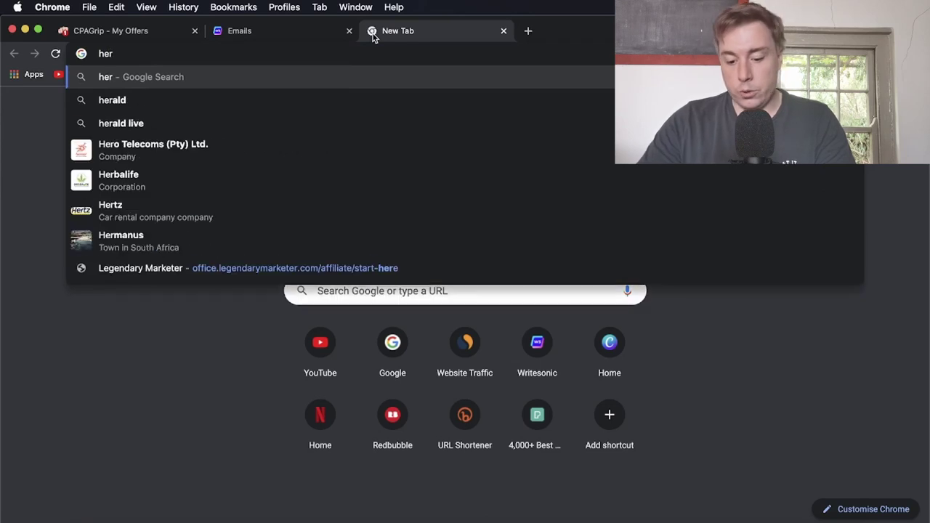
{"action": "type", "text": "culist"}
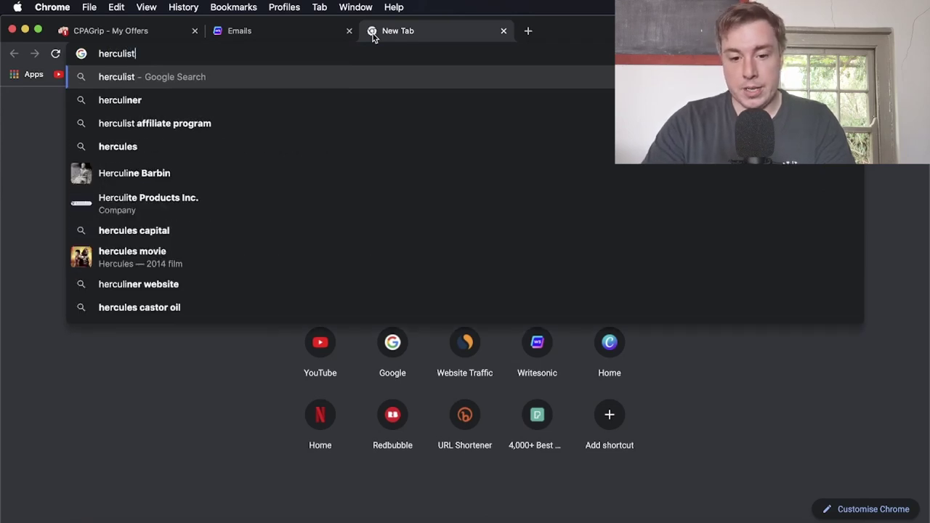
{"action": "key", "text": "Return"}
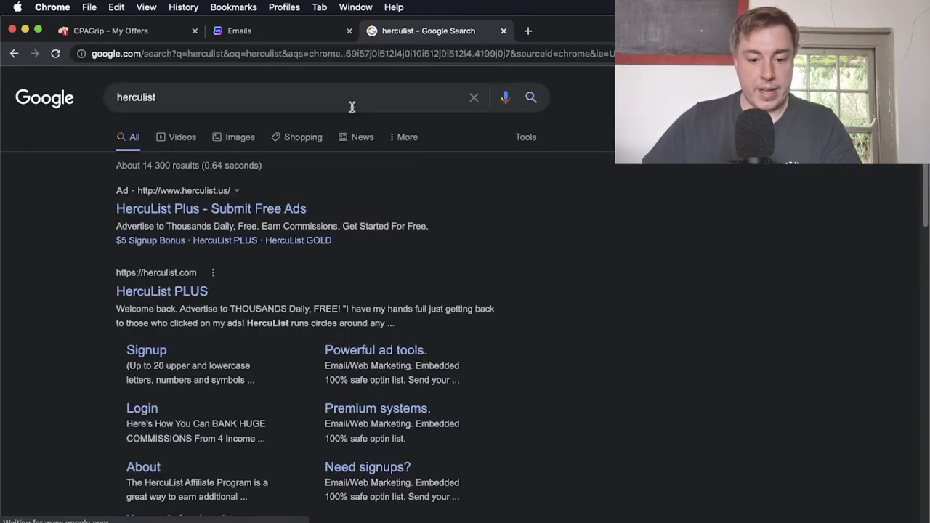
{"action": "left_click", "coordinate": [228, 215]}
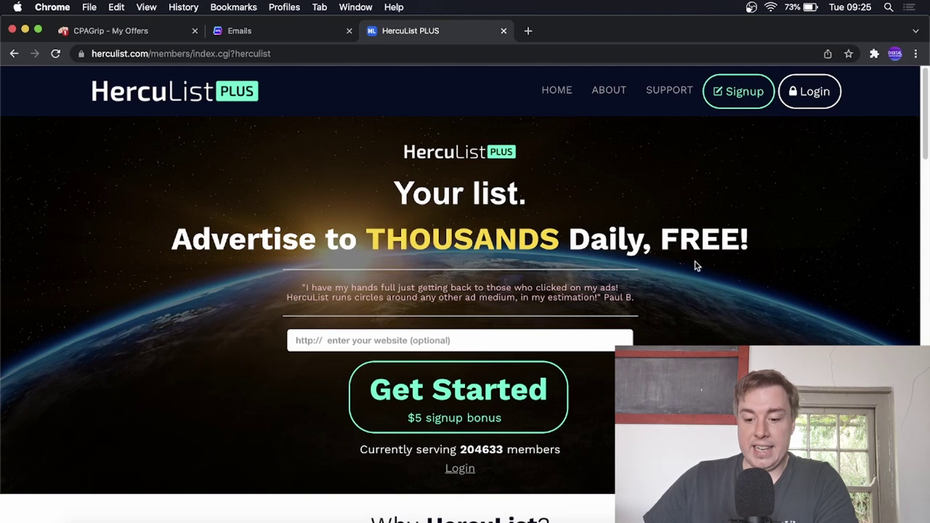
- Look over the HercuList Plus home page and open its signup form
{"action": "scroll", "coordinate": [693, 266], "scroll_direction": "down", "scroll_amount": 1}
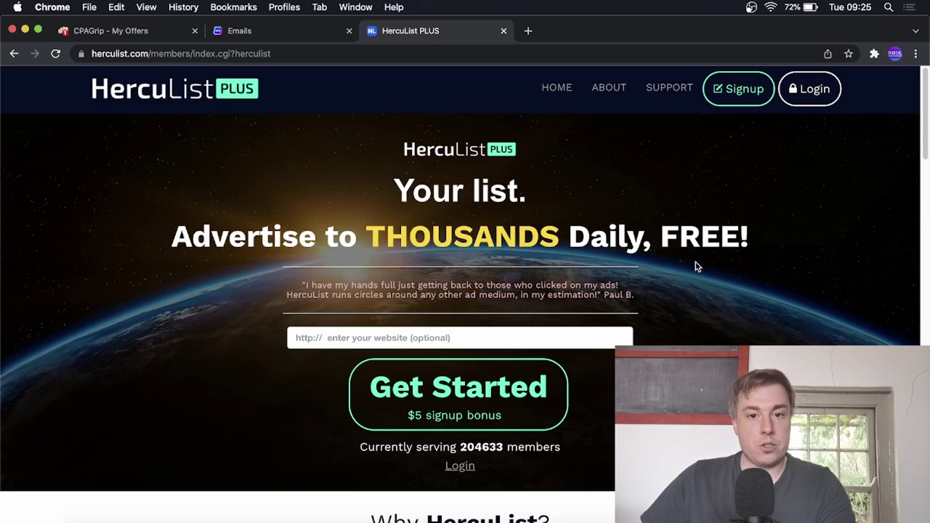
{"action": "scroll", "coordinate": [695, 267], "scroll_direction": "down", "scroll_amount": 2}
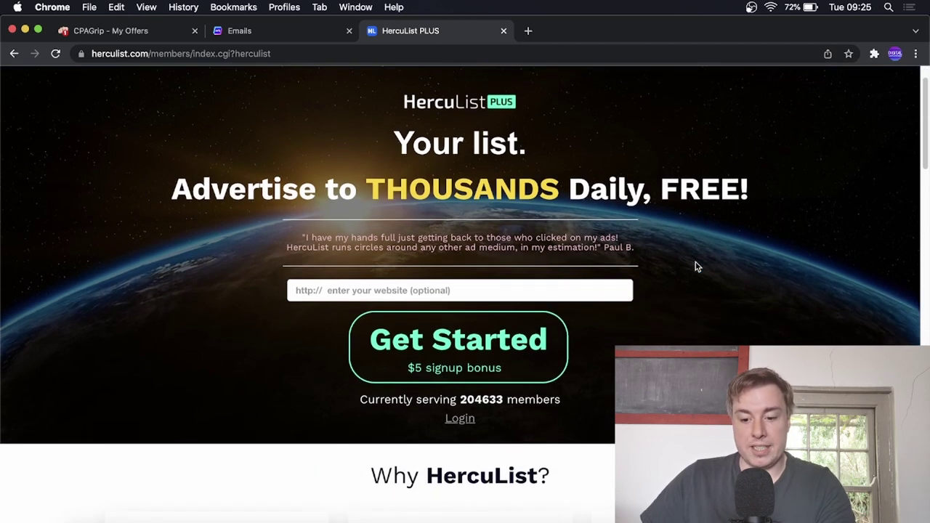
{"action": "scroll", "coordinate": [695, 267], "scroll_direction": "up", "scroll_amount": 2}
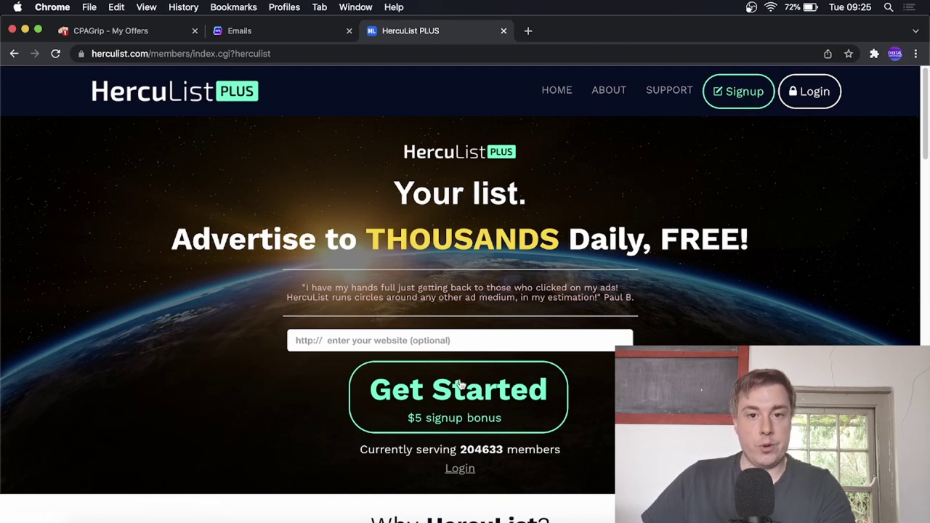
{"action": "left_click", "coordinate": [742, 101]}
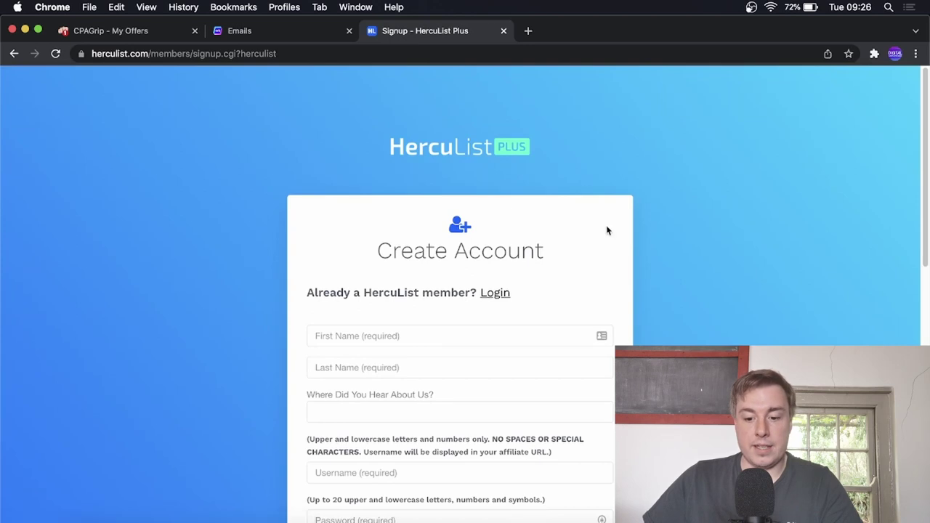
- Examine the Create Account form's required fields, from name, username and password to the subscribe email
{"action": "scroll", "coordinate": [691, 230], "scroll_direction": "down", "scroll_amount": 2}
{"action": "scroll", "coordinate": [691, 231], "scroll_direction": "up", "scroll_amount": 3}
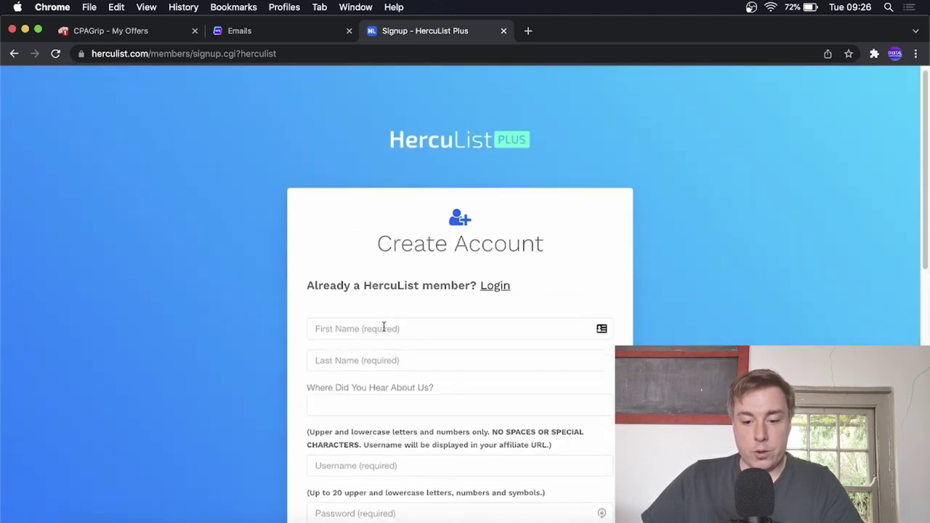
{"action": "scroll", "coordinate": [384, 331], "scroll_direction": "down", "scroll_amount": 2}
{"action": "scroll", "coordinate": [388, 307], "scroll_direction": "down", "scroll_amount": 2}
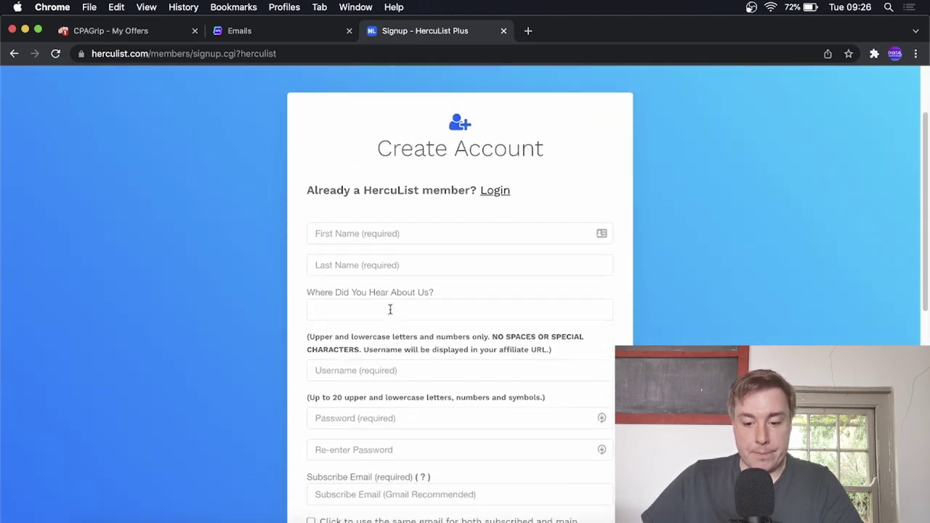
{"action": "scroll", "coordinate": [390, 306], "scroll_direction": "down", "scroll_amount": 5}
{"action": "scroll", "coordinate": [390, 309], "scroll_direction": "up", "scroll_amount": 1}
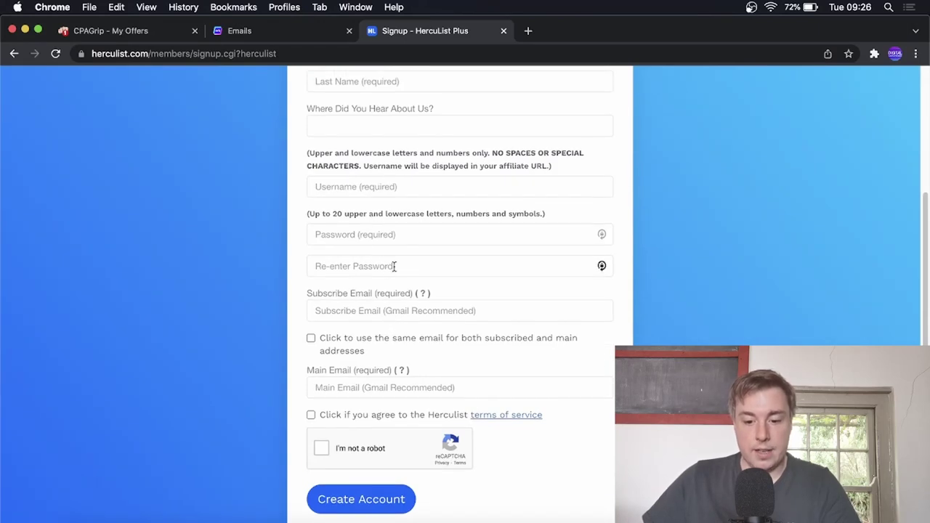
{"action": "left_click_drag", "start_coordinate": [303, 295], "coordinate": [371, 295]}
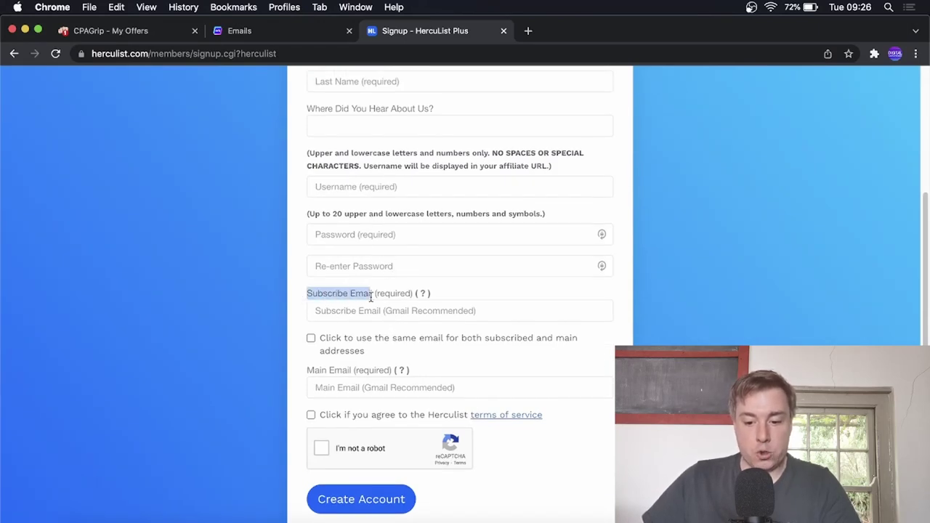
{"action": "left_click", "coordinate": [471, 311]}
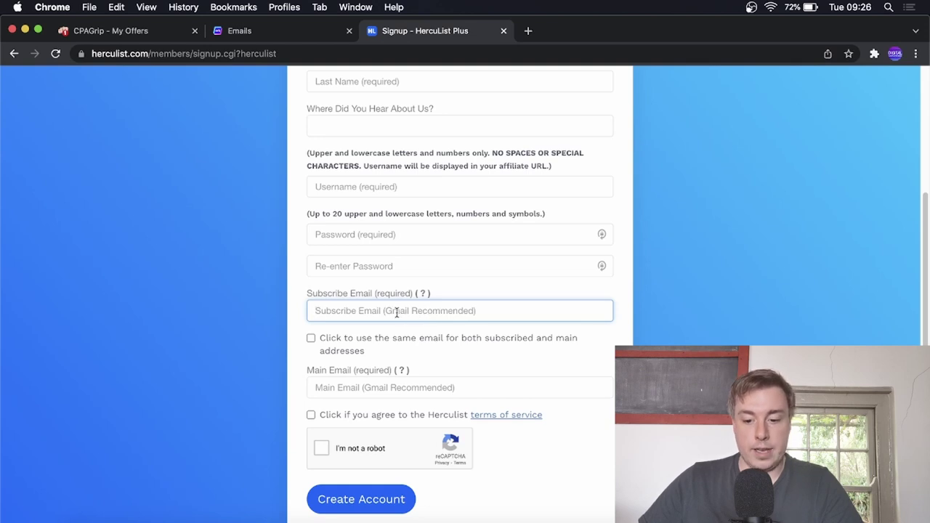
- Select the main email field and tick the "I'm not a robot" check on the Create Account form
{"action": "scroll", "coordinate": [397, 312], "scroll_direction": "down", "scroll_amount": 1}
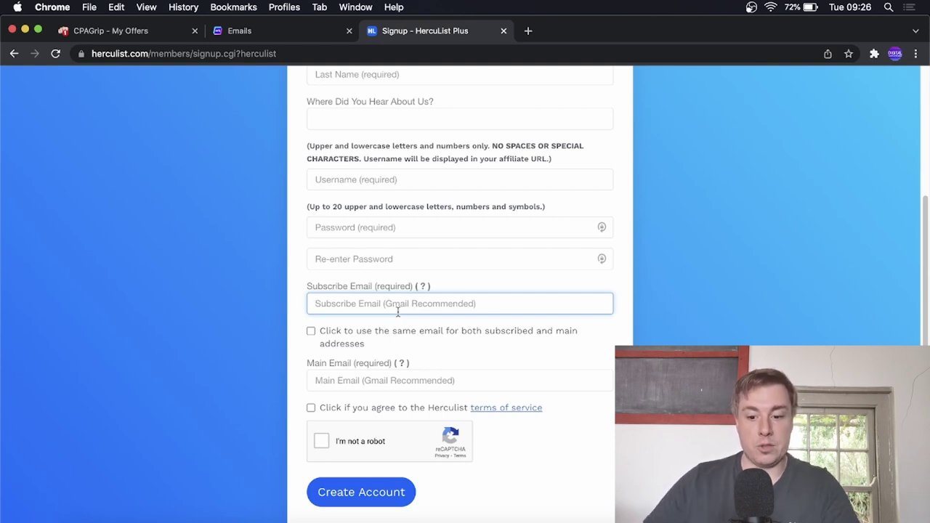
{"action": "scroll", "coordinate": [398, 312], "scroll_direction": "down", "scroll_amount": 1}
{"action": "left_click", "coordinate": [338, 367]}
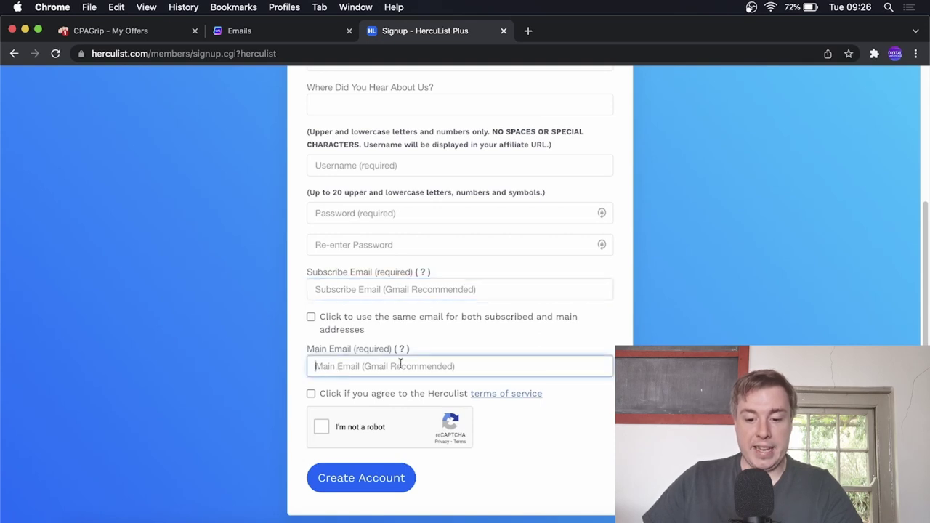
{"action": "left_click", "coordinate": [317, 429]}
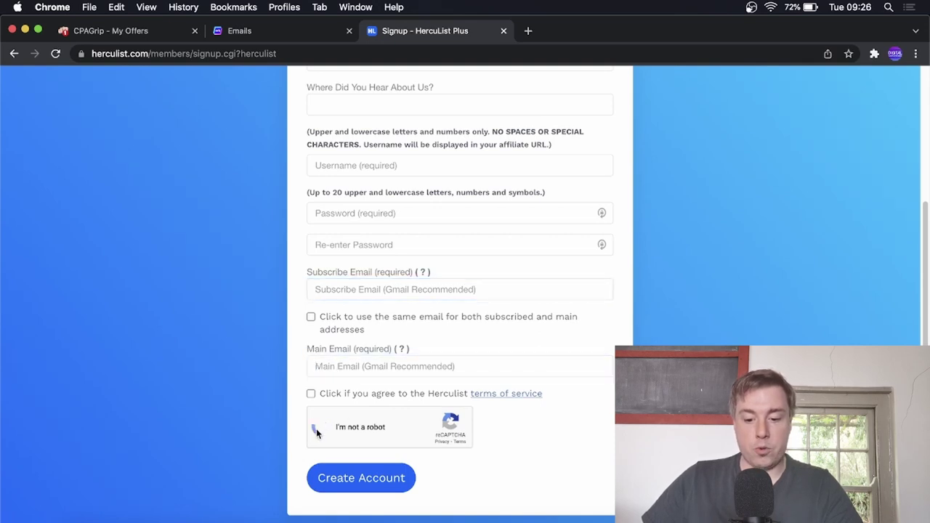
- Leave the Create Account form for the HercuList Plus home page and open the member login
{"action": "left_click", "coordinate": [354, 477]}
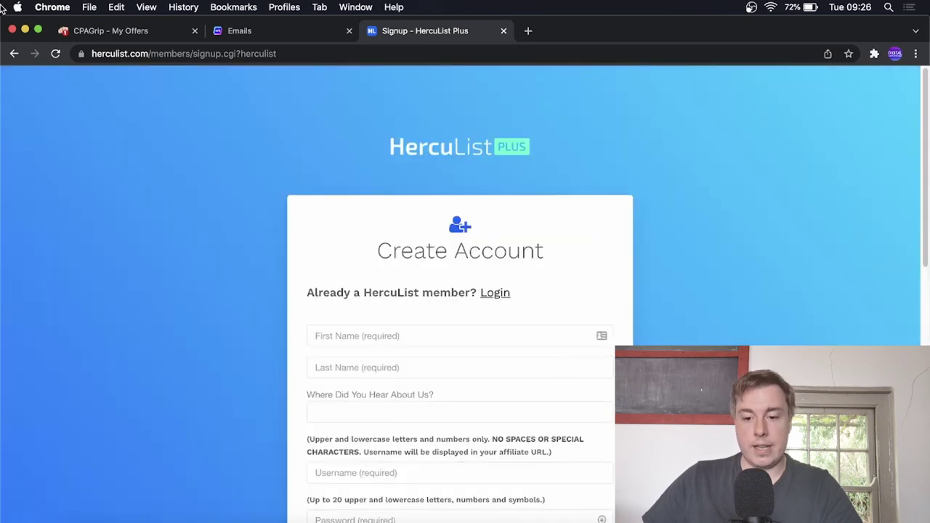
{"action": "left_click", "coordinate": [16, 53]}
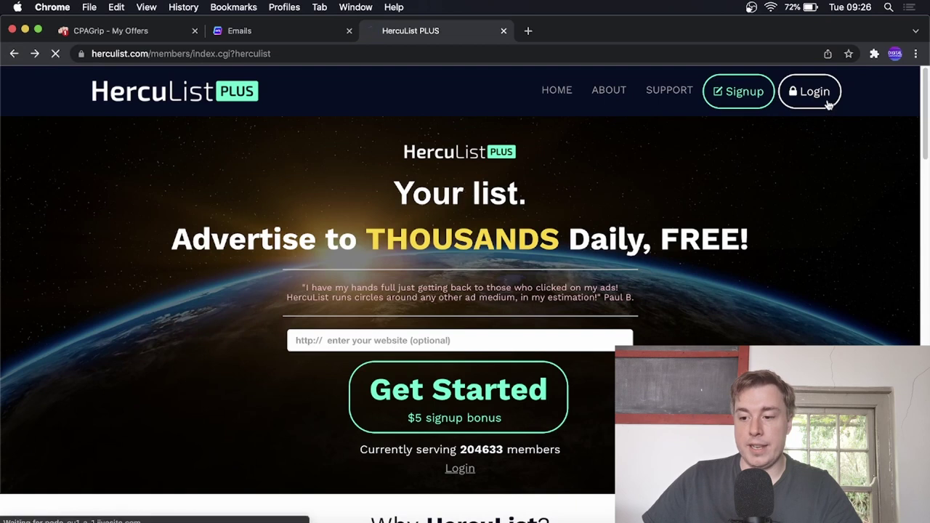
{"action": "left_click", "coordinate": [825, 103]}
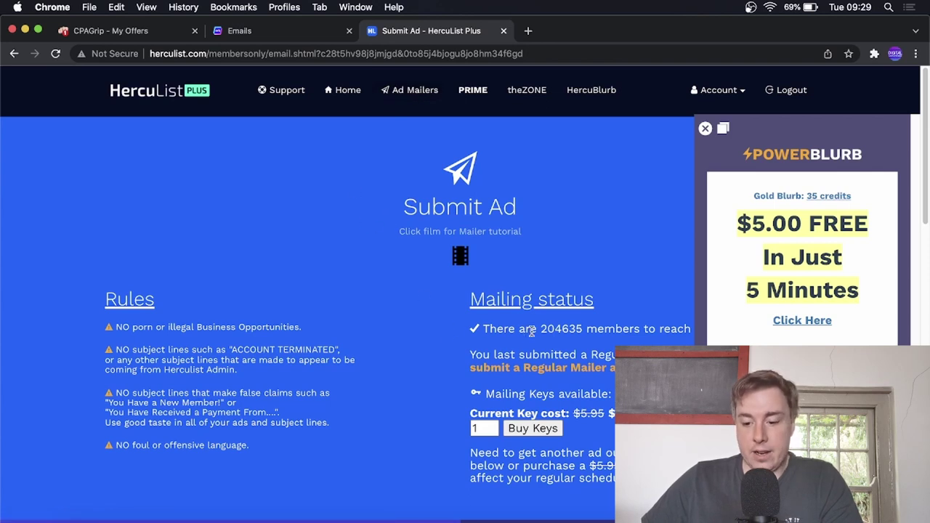
- Examine the Submit Ad page's mailing status, member reach, Regular Mailer terms and ad form fields
{"action": "left_click_drag", "start_coordinate": [541, 329], "coordinate": [582, 331]}
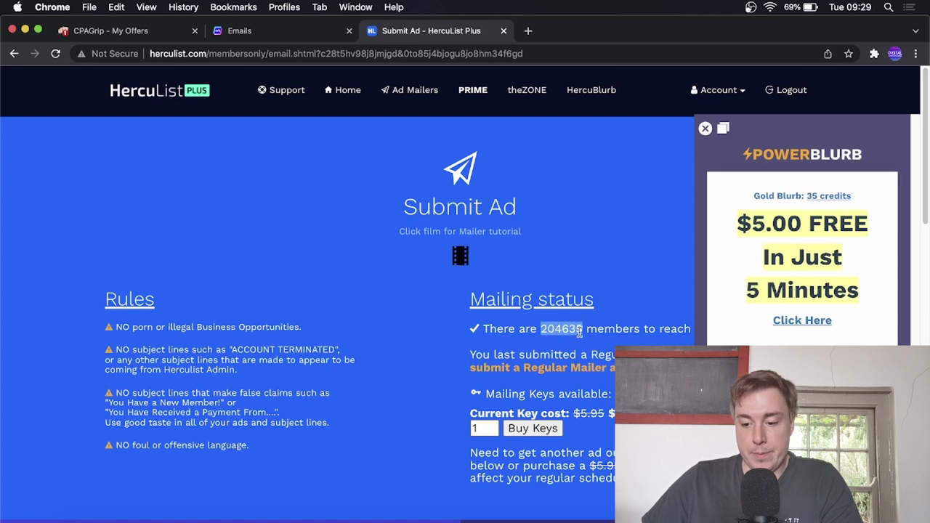
{"action": "left_click", "coordinate": [446, 324]}
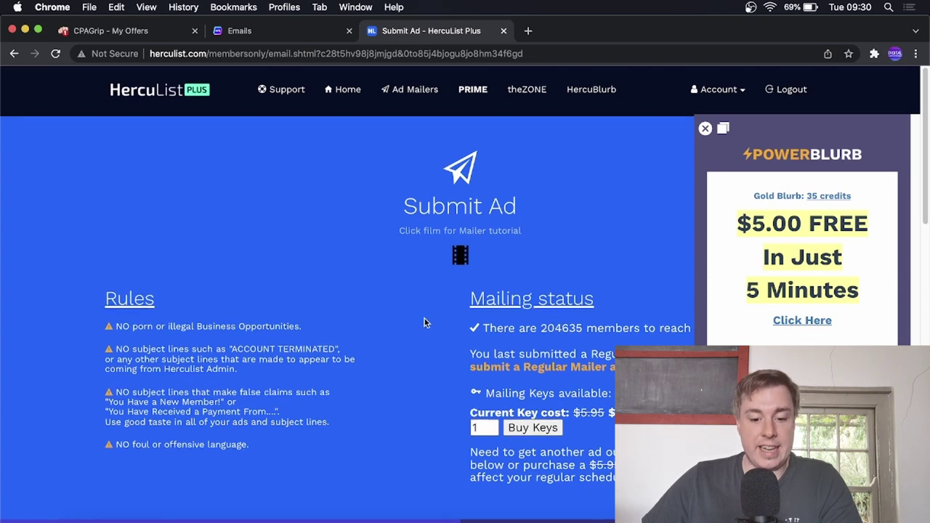
{"action": "scroll", "coordinate": [424, 318], "scroll_direction": "down", "scroll_amount": 10}
{"action": "scroll", "coordinate": [425, 318], "scroll_direction": "down", "scroll_amount": 5}
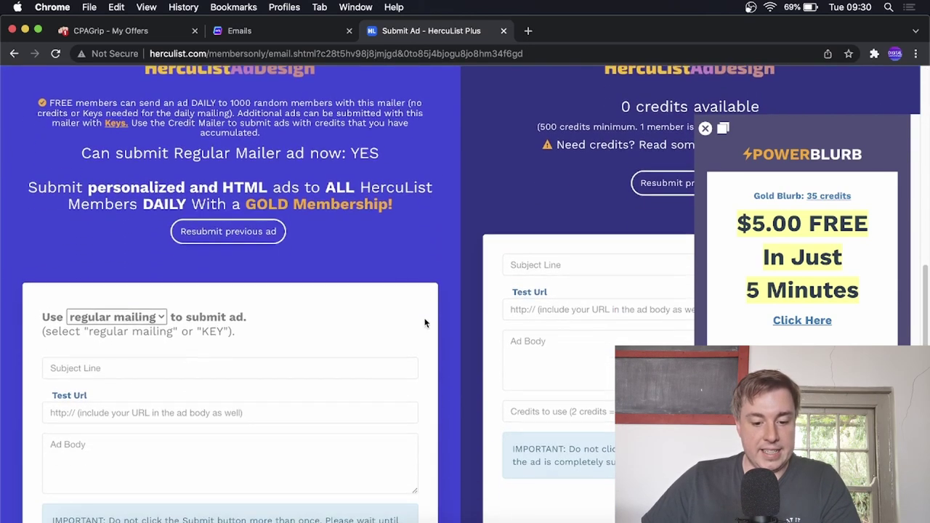
{"action": "scroll", "coordinate": [425, 322], "scroll_direction": "down", "scroll_amount": 2}
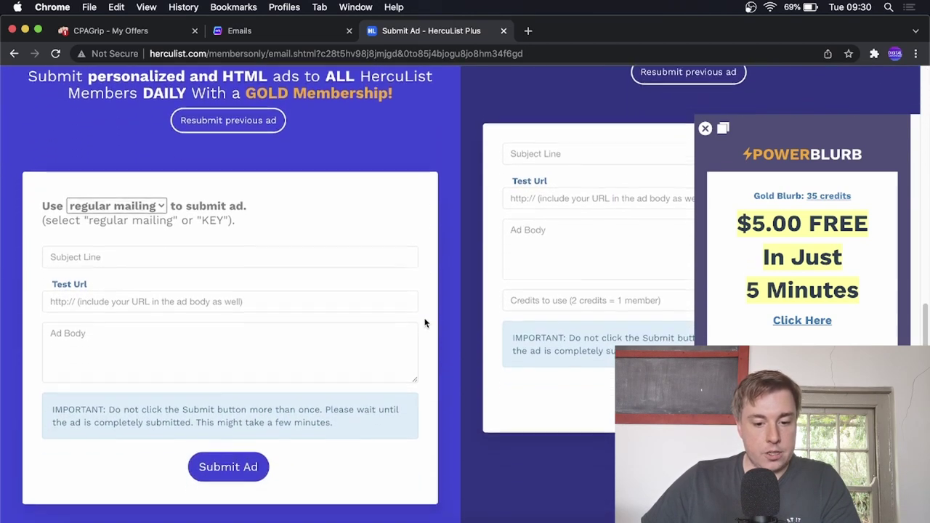
{"action": "scroll", "coordinate": [420, 298], "scroll_direction": "up", "scroll_amount": 12}
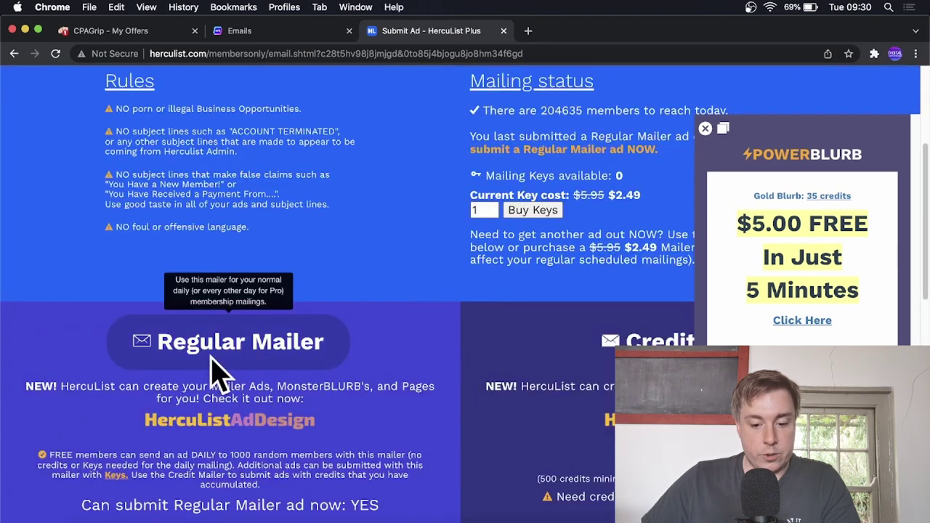
{"action": "scroll", "coordinate": [332, 367], "scroll_direction": "down", "scroll_amount": 5}
{"action": "scroll", "coordinate": [331, 364], "scroll_direction": "down", "scroll_amount": 9}
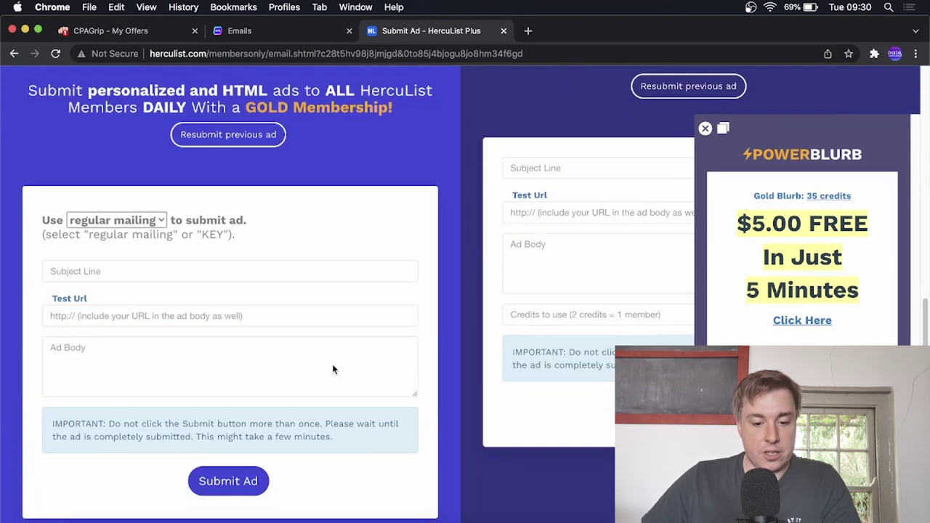
- Copy the subject "Win $1000 PayPal Gift Card" from the last generated Writesonic email into the HercuList Regular Mailer's subject line
{"action": "left_click", "coordinate": [112, 271]}
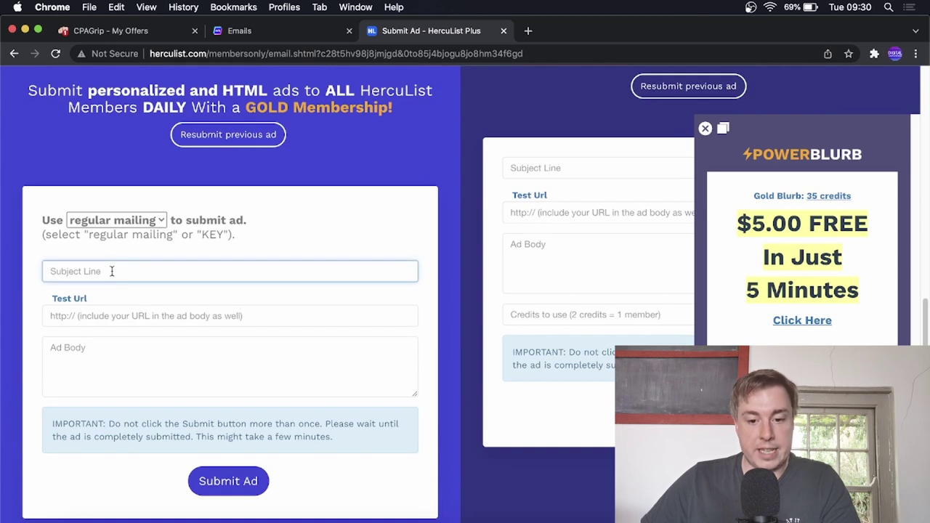
{"action": "left_click", "coordinate": [254, 31]}
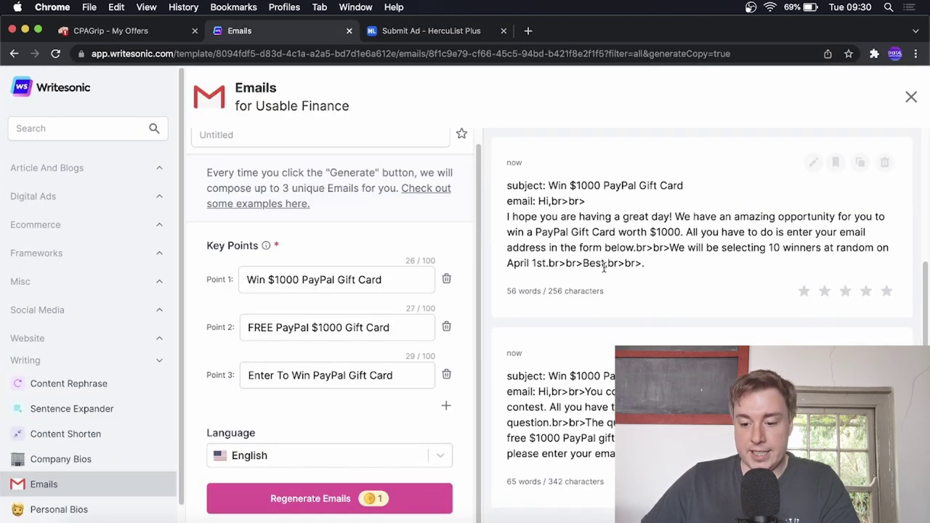
{"action": "scroll", "coordinate": [602, 267], "scroll_direction": "down", "scroll_amount": 2}
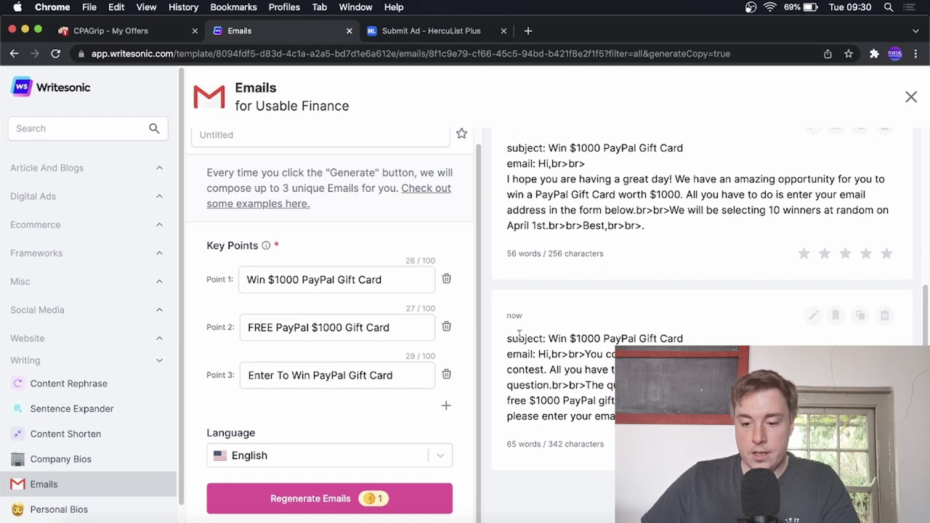
{"action": "left_click_drag", "start_coordinate": [548, 338], "coordinate": [682, 339]}
{"action": "key", "text": "super+c"}
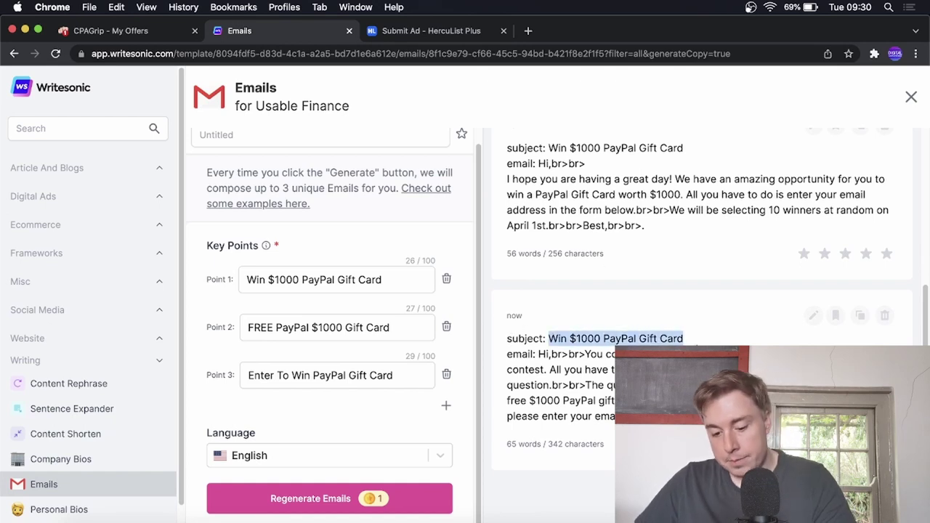
{"action": "left_click", "coordinate": [397, 35]}
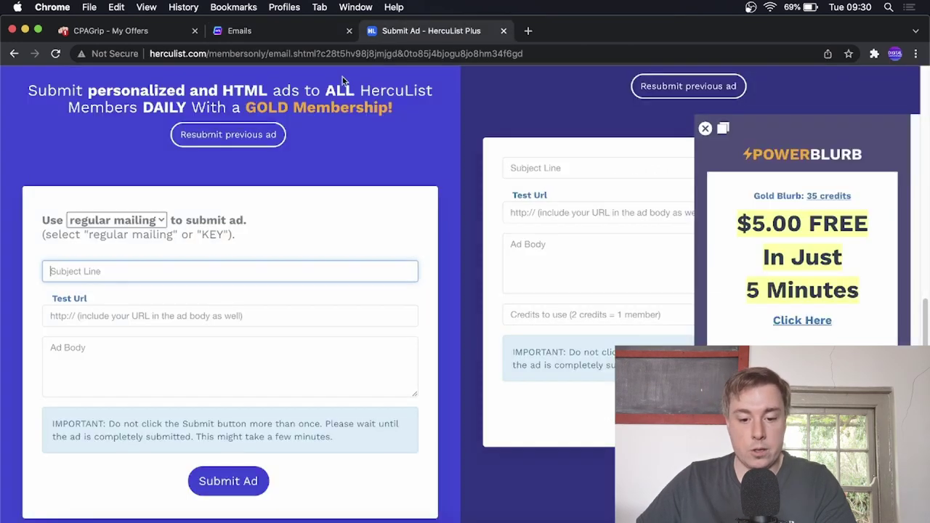
{"action": "key", "text": "super+v"}
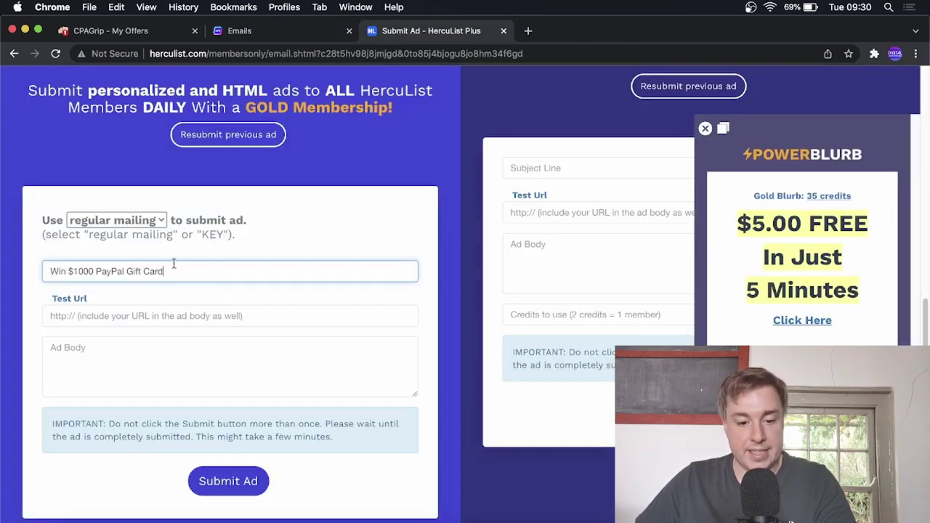
- Copy the $1000 PayPal gift card offer's tracking link from CPAGrip into the Regular Mailer's Test Url field on HercuList
{"action": "left_click", "coordinate": [131, 322]}
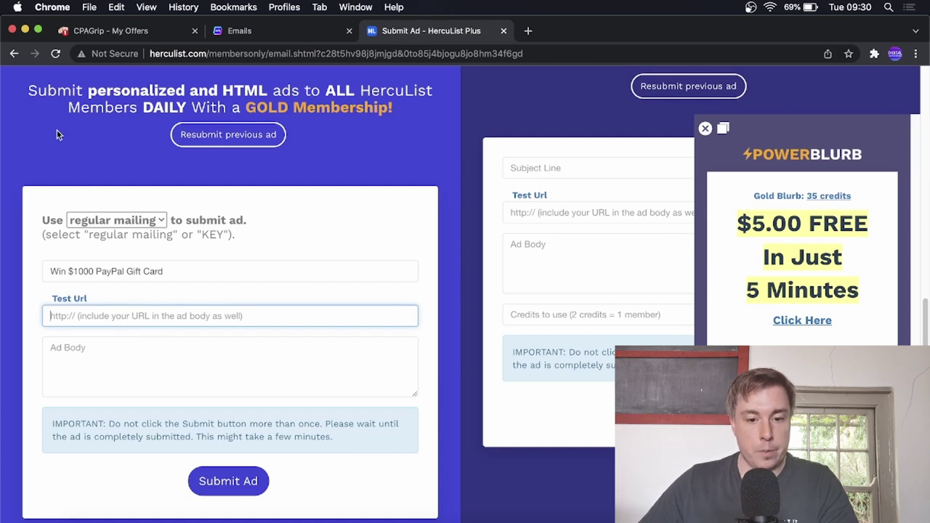
{"action": "left_click", "coordinate": [109, 33]}
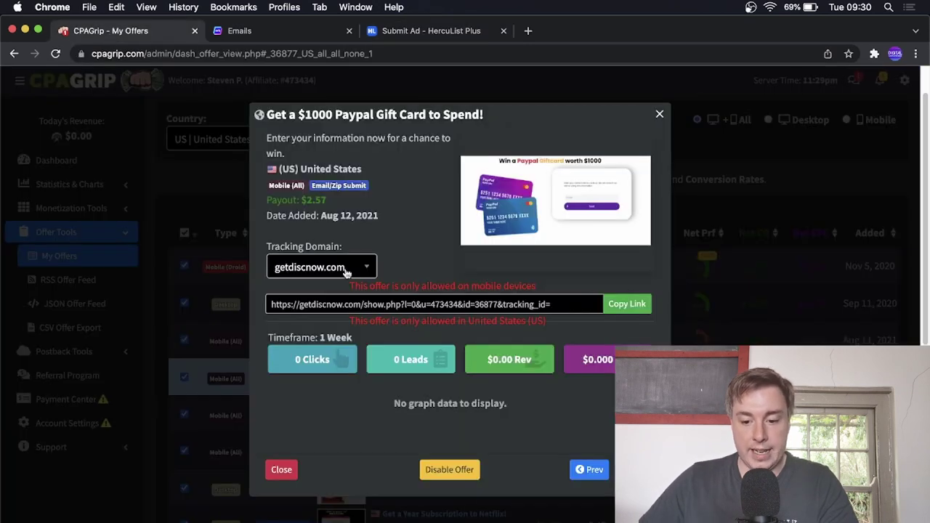
{"action": "left_click", "coordinate": [614, 309]}
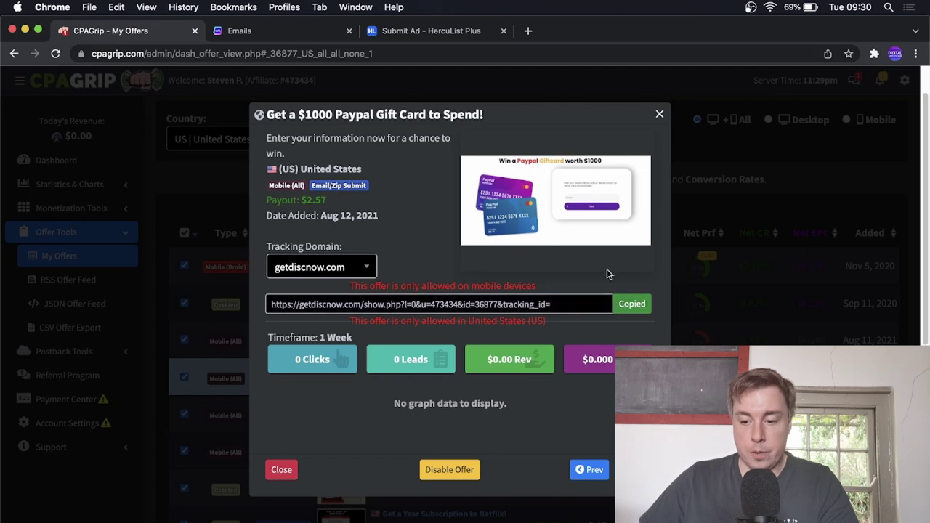
{"action": "left_click", "coordinate": [414, 33]}
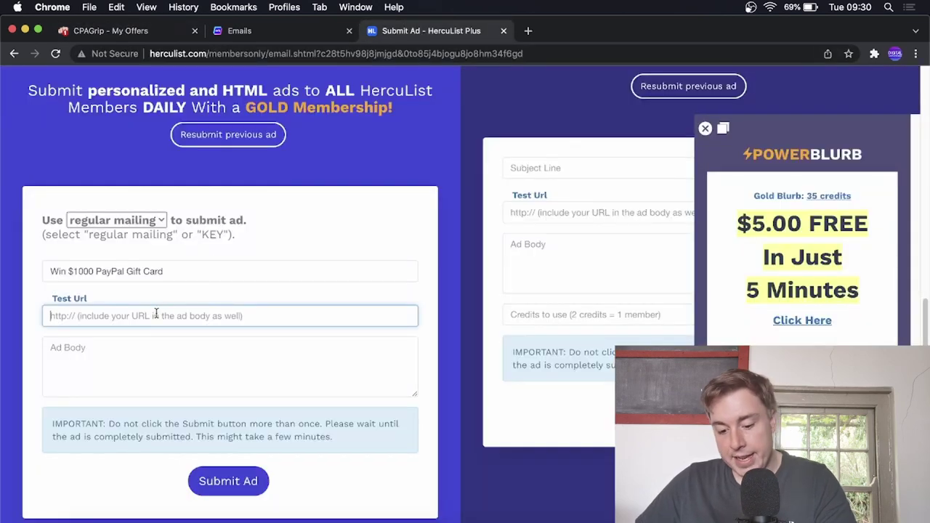
{"action": "key", "text": "super+v"}
- Copy the last generated email's body text, starting at "Hi,", from Writesonic into the Regular Mailer's Ad Body on HercuList
{"action": "left_click", "coordinate": [136, 371]}
{"action": "left_click", "coordinate": [294, 32]}
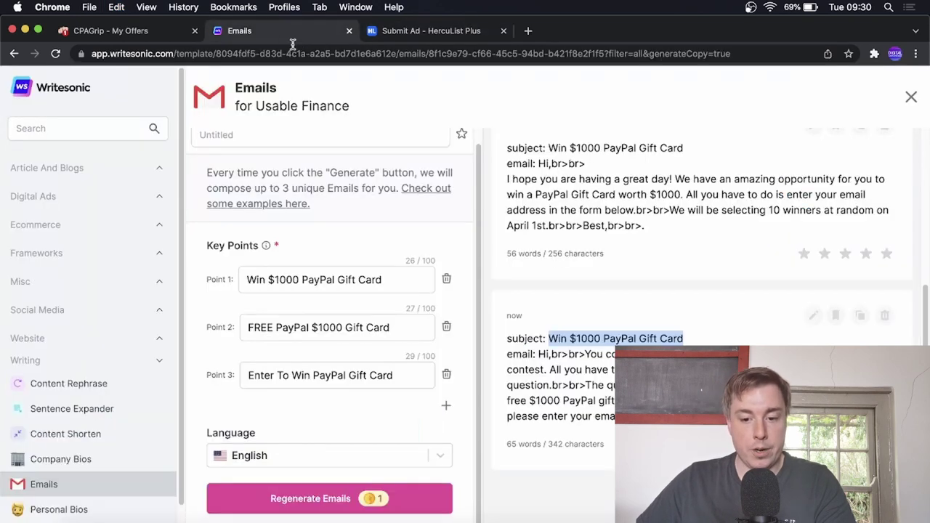
{"action": "left_click_drag", "start_coordinate": [653, 416], "coordinate": [536, 358]}
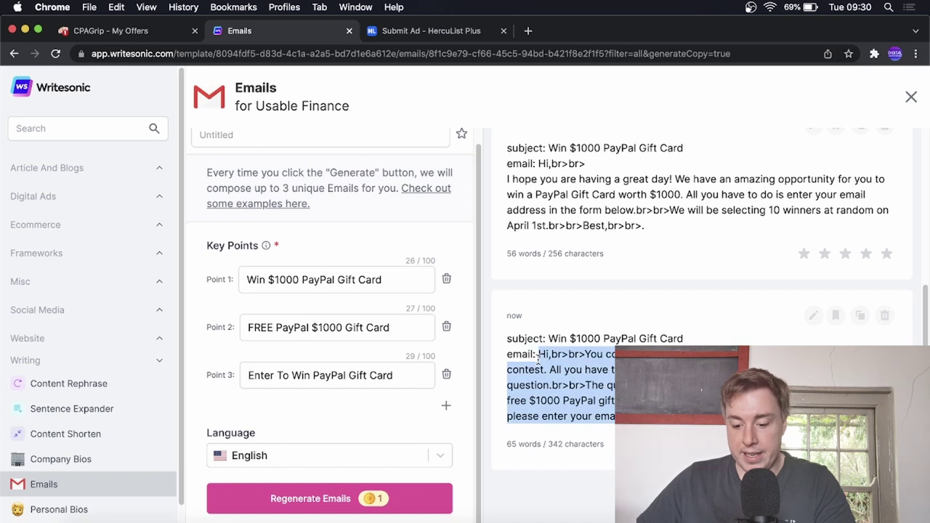
{"action": "key", "text": "super+c"}
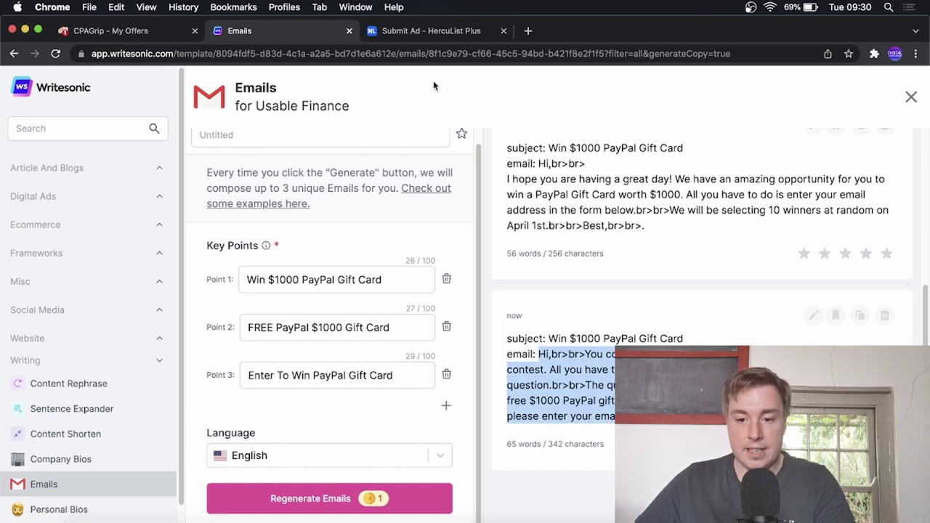
{"action": "left_click", "coordinate": [425, 31]}
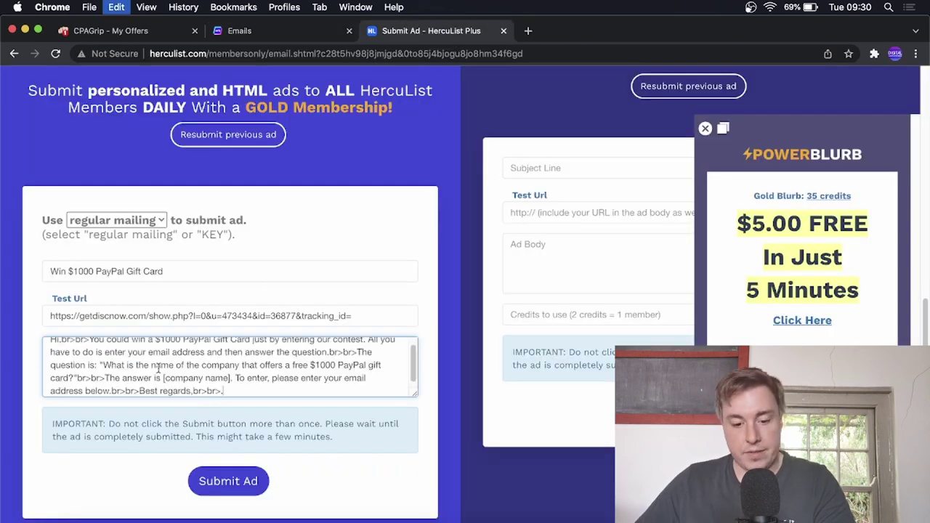
{"action": "key", "text": "super+v"}
- Replace the "br>br>" code after the greeting "Hi," in the Ad Body with a blank line
{"action": "scroll", "coordinate": [178, 375], "scroll_direction": "up", "scroll_amount": 1}
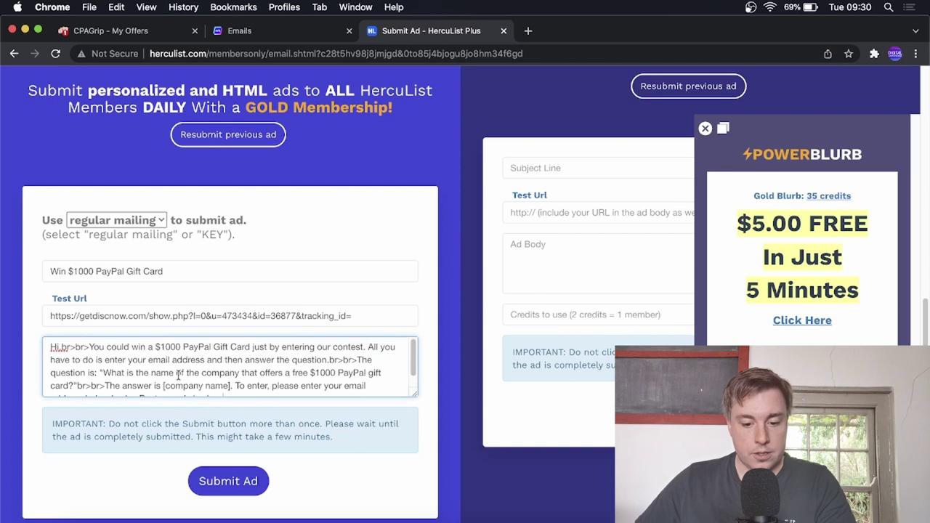
{"action": "left_click", "coordinate": [88, 347]}
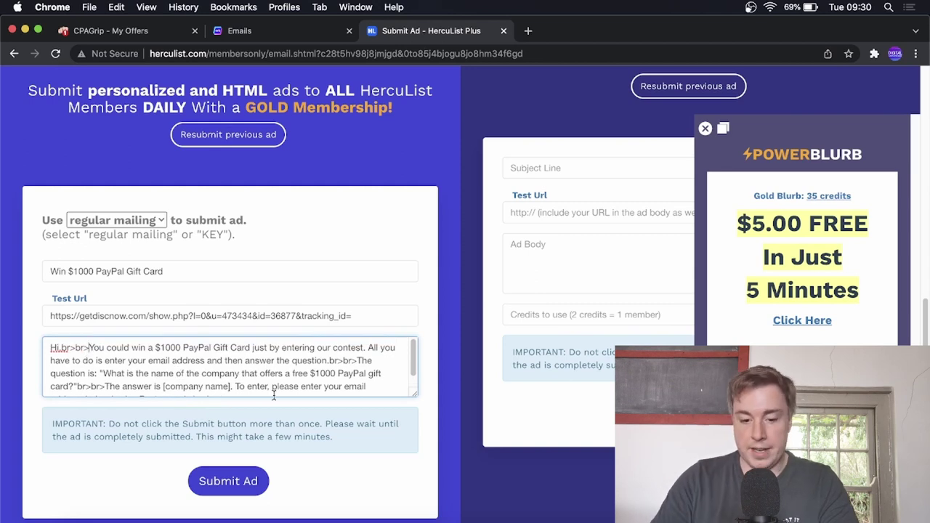
{"action": "key", "text": "BackSpace"}
{"action": "key", "text": "BackSpace"}
{"action": "key", "text": "BackSpace"}
{"action": "key", "text": "BackSpace"}
{"action": "key", "text": "BackSpace"}
{"action": "key", "text": "BackSpace"}
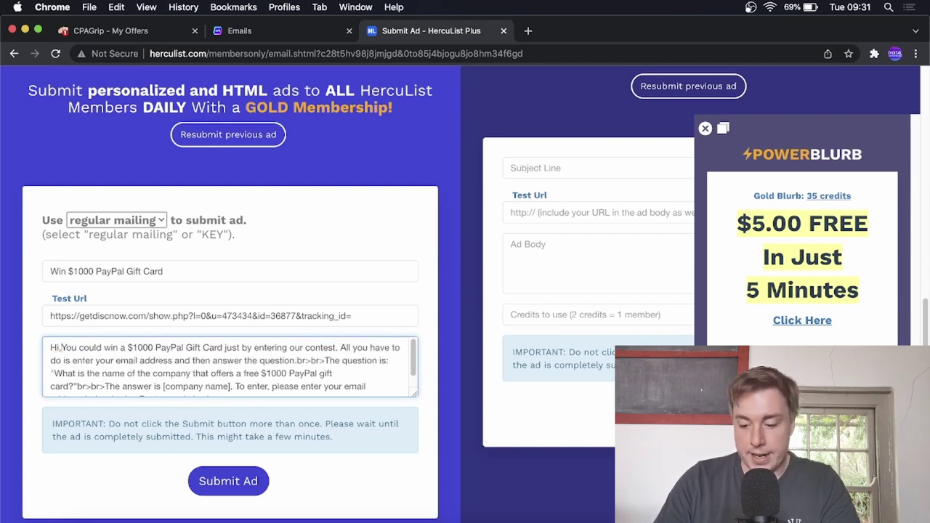
{"action": "key", "text": "Return"}
{"action": "key", "text": "Return"}
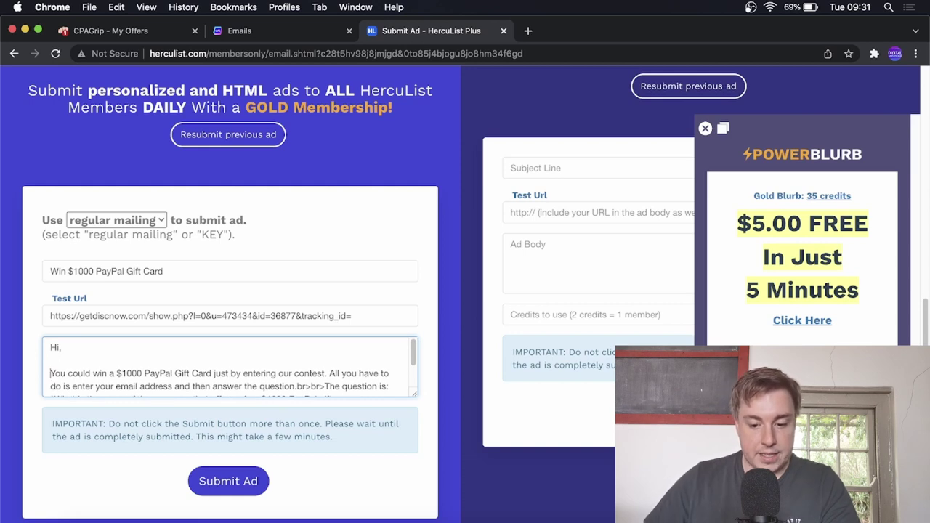
- Replace the "br>br>" code after "answer the question." in the Ad Body with a blank line
{"action": "scroll", "coordinate": [328, 363], "scroll_direction": "down", "scroll_amount": 1}
{"action": "left_click", "coordinate": [325, 364]}
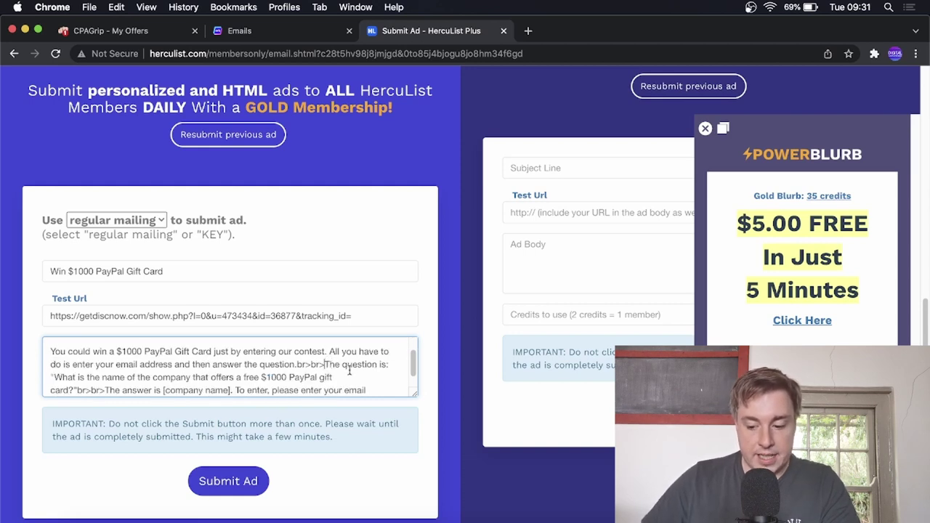
{"action": "key", "text": "BackSpace"}
{"action": "key", "text": "BackSpace"}
{"action": "key", "text": "BackSpace"}
{"action": "key", "text": "BackSpace"}
{"action": "key", "text": "BackSpace"}
{"action": "key", "text": "BackSpace"}
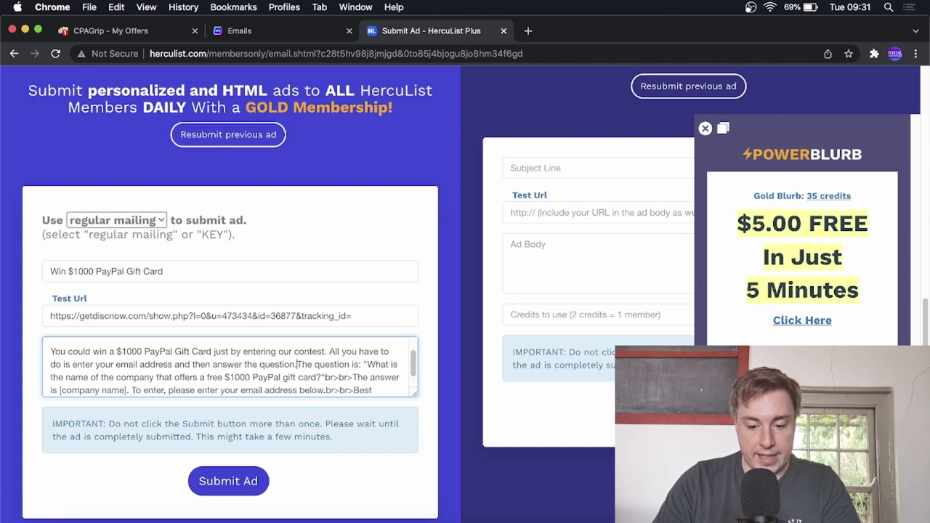
{"action": "key", "text": "Return"}
{"action": "key", "text": "Return"}
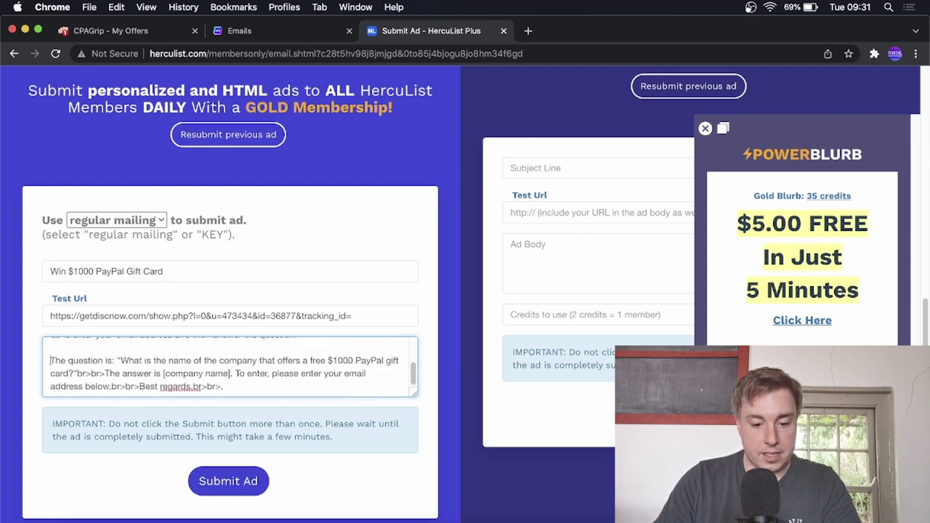
- Replace the closing quotation mark and "br>br>" code after "PayPal gift card?" in the Ad Body with a blank line
{"action": "left_click", "coordinate": [107, 375]}
{"action": "key", "text": "BackSpace"}
{"action": "key", "text": "BackSpace"}
{"action": "key", "text": "BackSpace"}
{"action": "key", "text": "BackSpace"}
{"action": "key", "text": "BackSpace"}
{"action": "key", "text": "BackSpace"}
{"action": "key", "text": "BackSpace"}
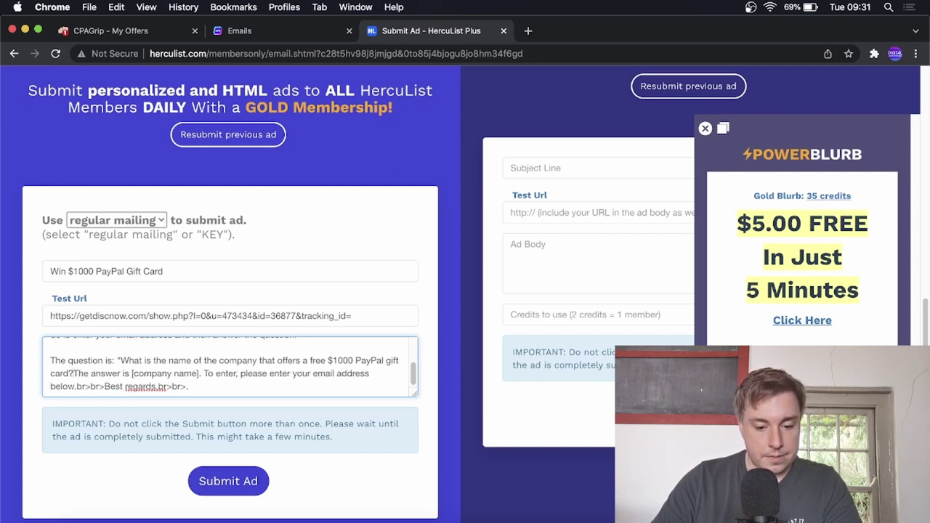
{"action": "key", "text": "Return"}
{"action": "key", "text": "Return"}
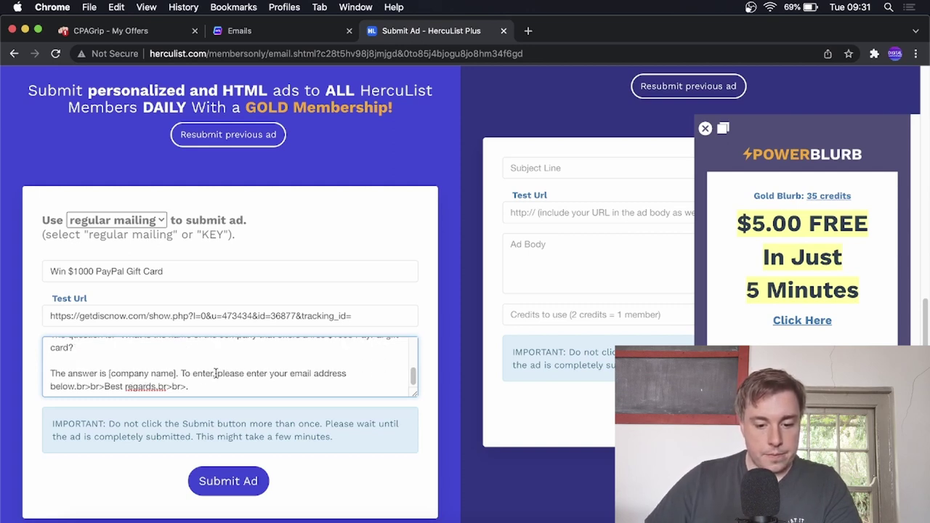
- Delete the trailing code after "Best regards" in the Ad Body and replace the "br>br>" before it with a blank line
{"action": "key", "text": "BackSpace"}
{"action": "key", "text": "BackSpace"}
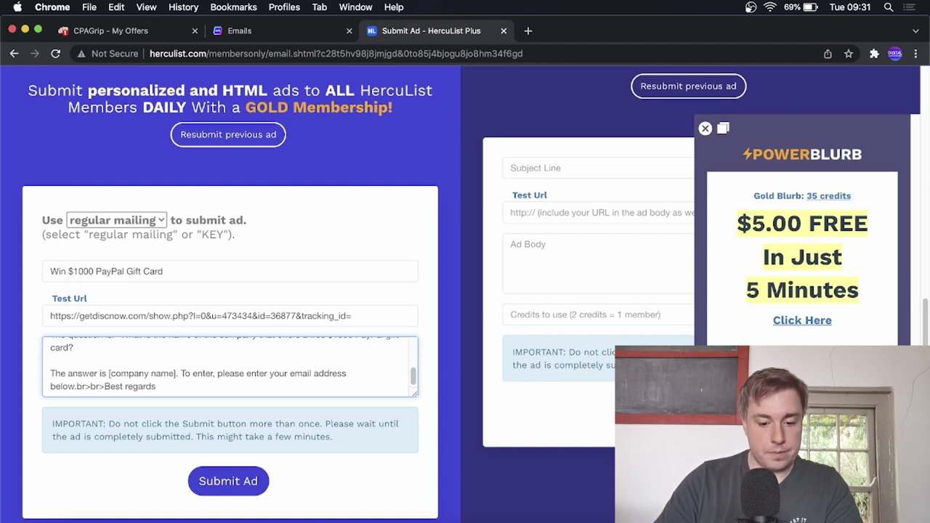
{"action": "left_click", "coordinate": [104, 387]}
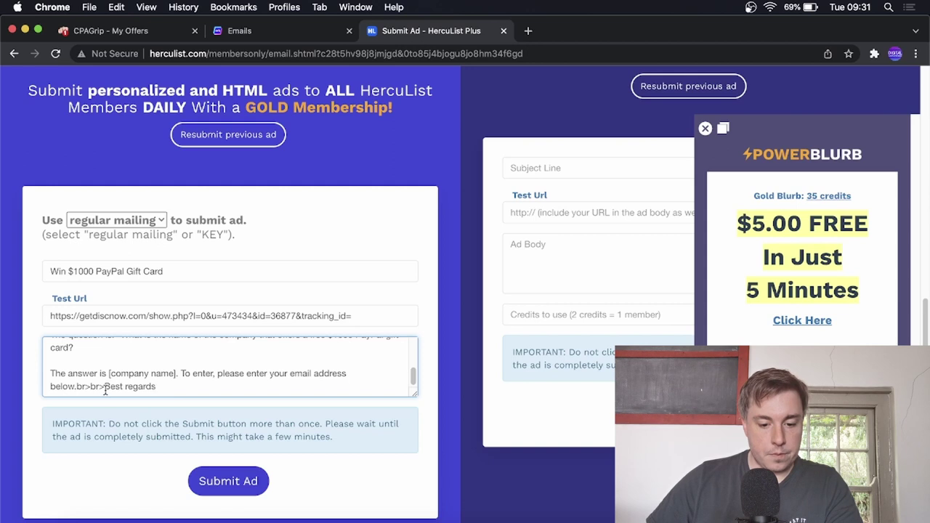
{"action": "key", "text": "BackSpace"}
{"action": "key", "text": "BackSpace"}
{"action": "key", "text": "BackSpace"}
{"action": "key", "text": "BackSpace"}
{"action": "key", "text": "BackSpace"}
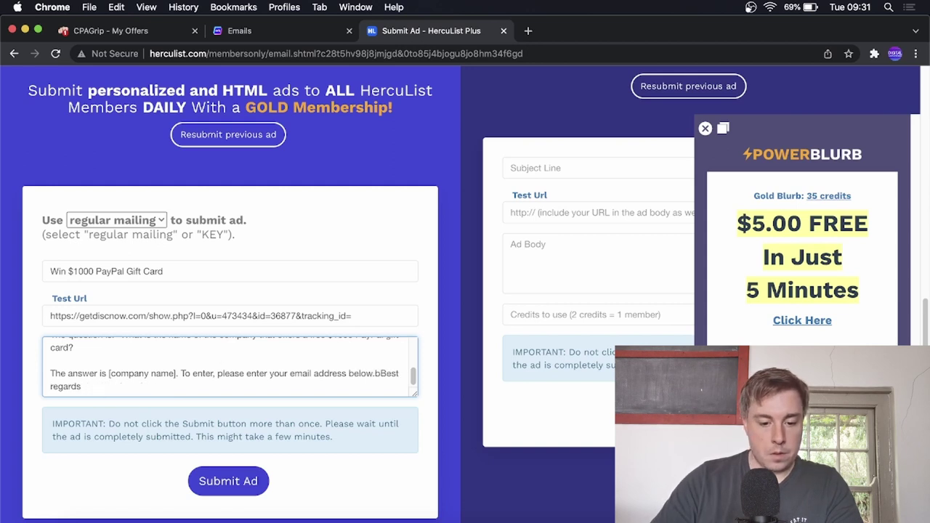
{"action": "key", "text": "BackSpace"}
{"action": "key", "text": "Return"}
{"action": "key", "text": "Return"}
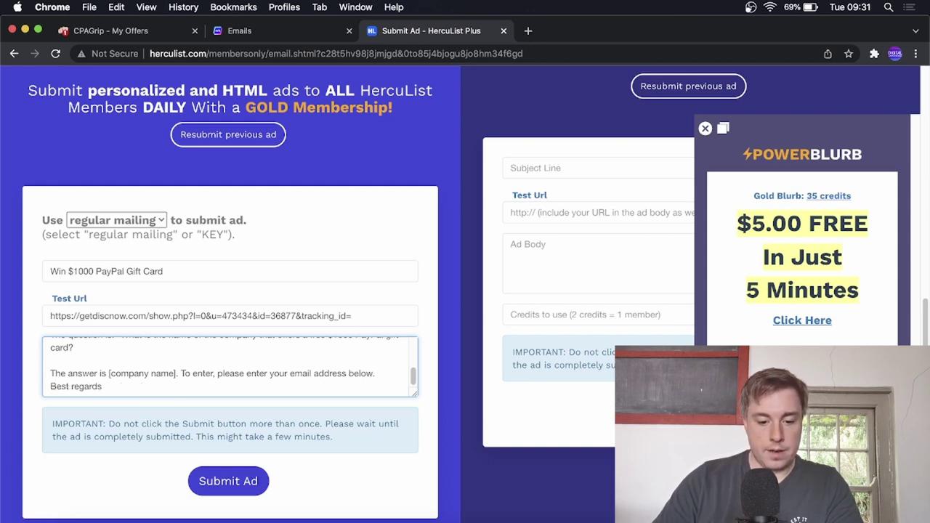
- Add the sender's first name on a new line beneath "Best regards" in the Ad Body
{"action": "left_click", "coordinate": [177, 381]}
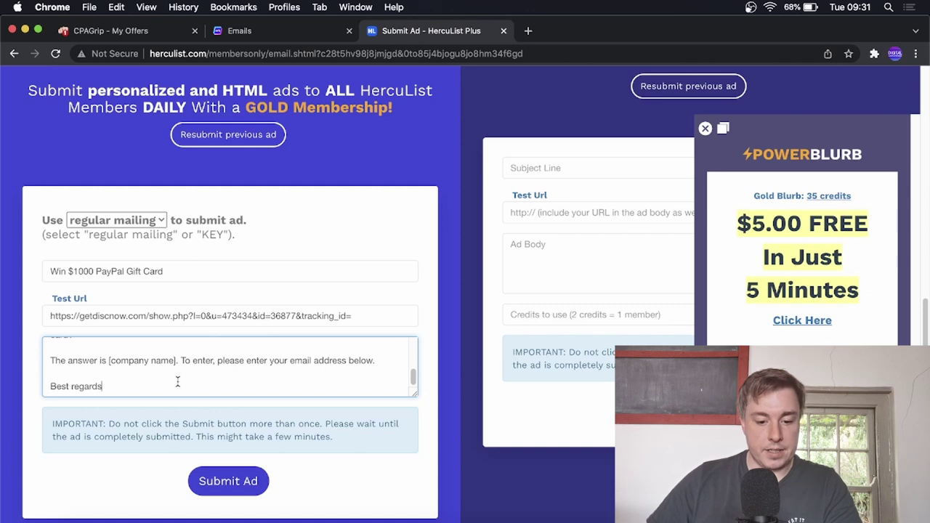
{"action": "key", "text": "Return"}
{"action": "type", "text": "S"}
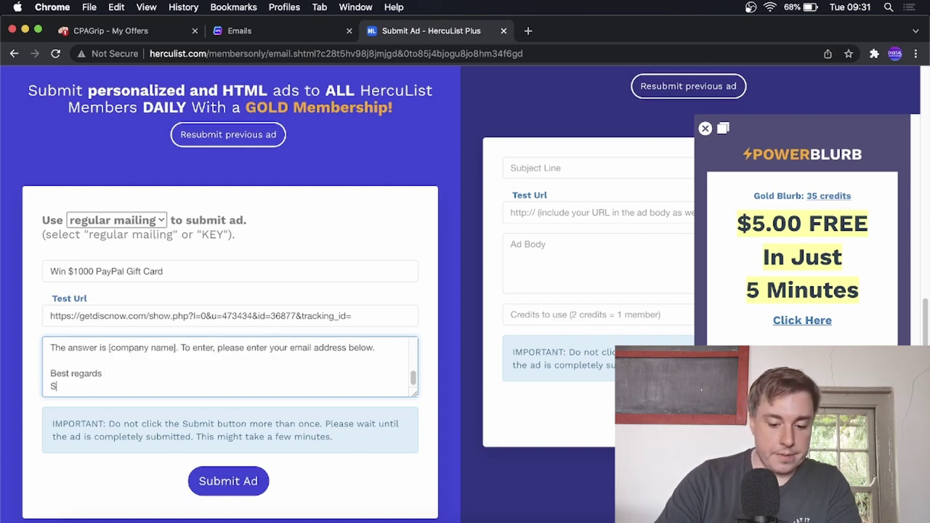
{"action": "type", "text": "te"}
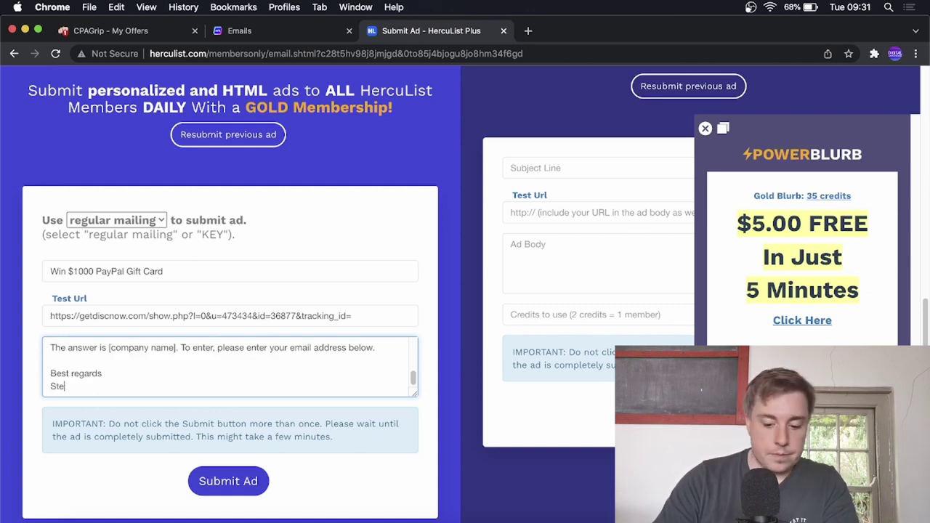
{"action": "type", "text": "vee"}
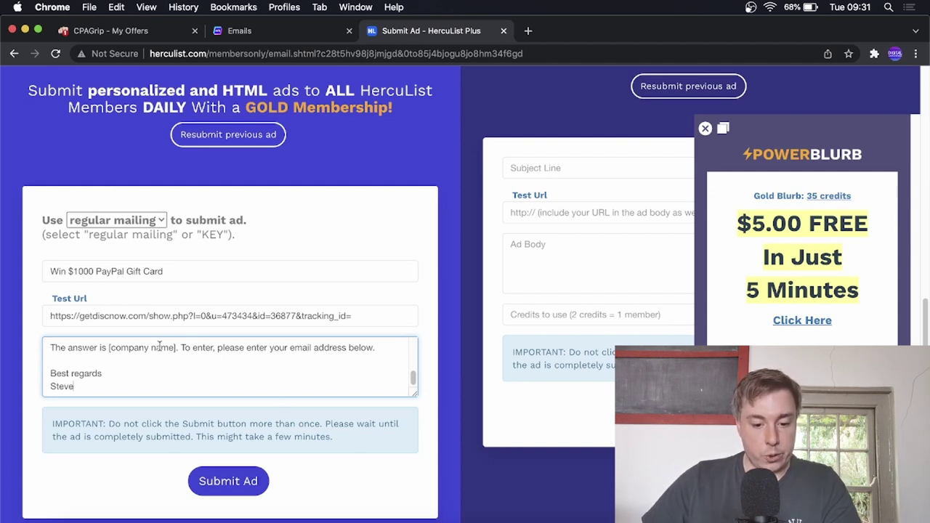
- Copy the offer link from Test Url into the Ad Body as its own paragraph after "answer the question."
{"action": "scroll", "coordinate": [129, 380], "scroll_direction": "up", "scroll_amount": 5}
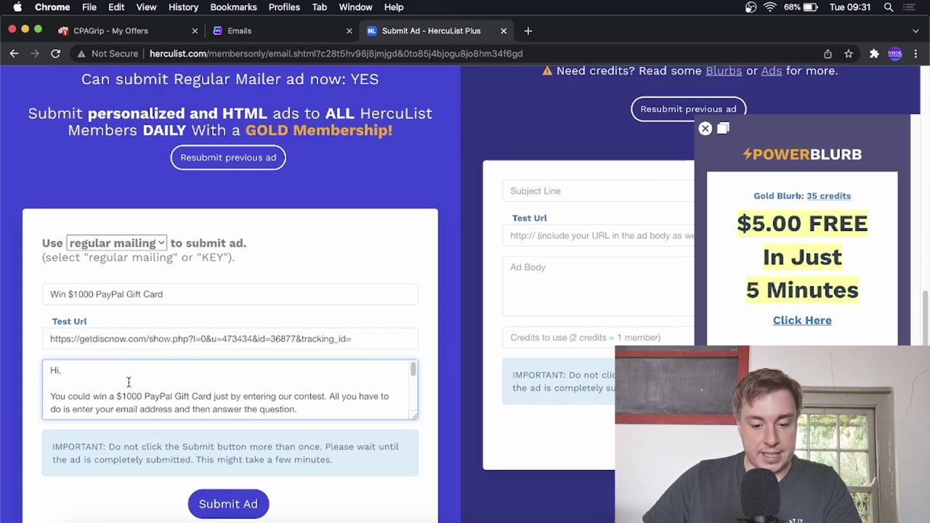
{"action": "scroll", "coordinate": [129, 381], "scroll_direction": "down", "scroll_amount": 1}
{"action": "scroll", "coordinate": [170, 357], "scroll_direction": "down", "scroll_amount": 3}
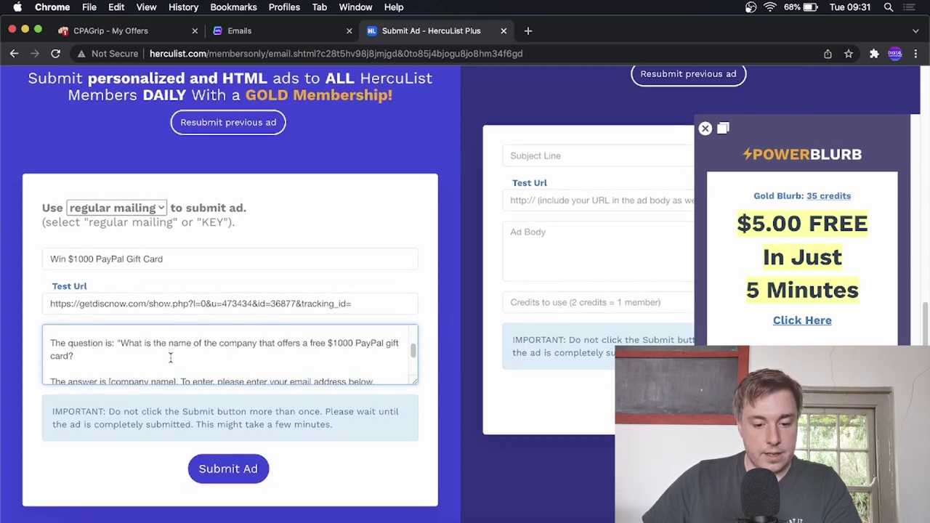
{"action": "scroll", "coordinate": [170, 357], "scroll_direction": "up", "scroll_amount": 1}
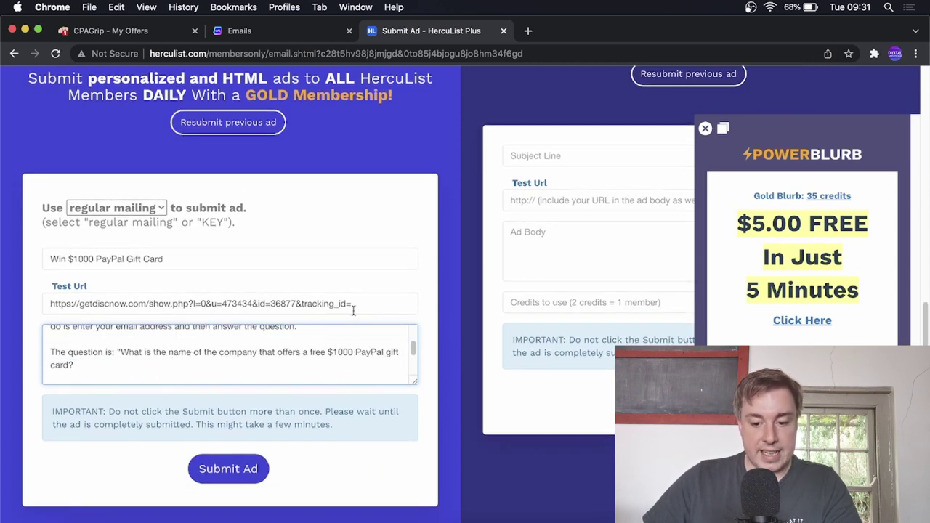
{"action": "left_click_drag", "start_coordinate": [360, 302], "coordinate": [14, 301]}
{"action": "key", "text": "super+c"}
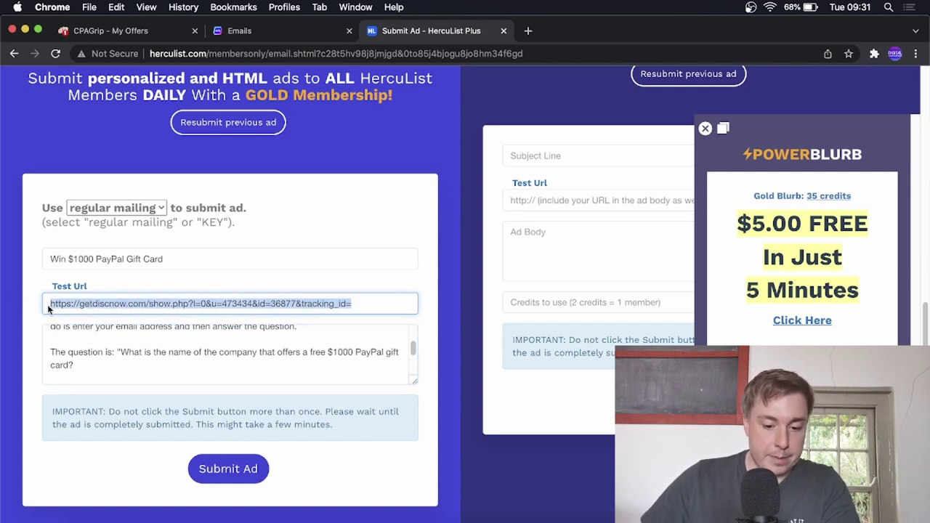
{"action": "scroll", "coordinate": [306, 331], "scroll_direction": "up", "scroll_amount": 1}
{"action": "scroll", "coordinate": [306, 331], "scroll_direction": "up", "scroll_amount": 3}
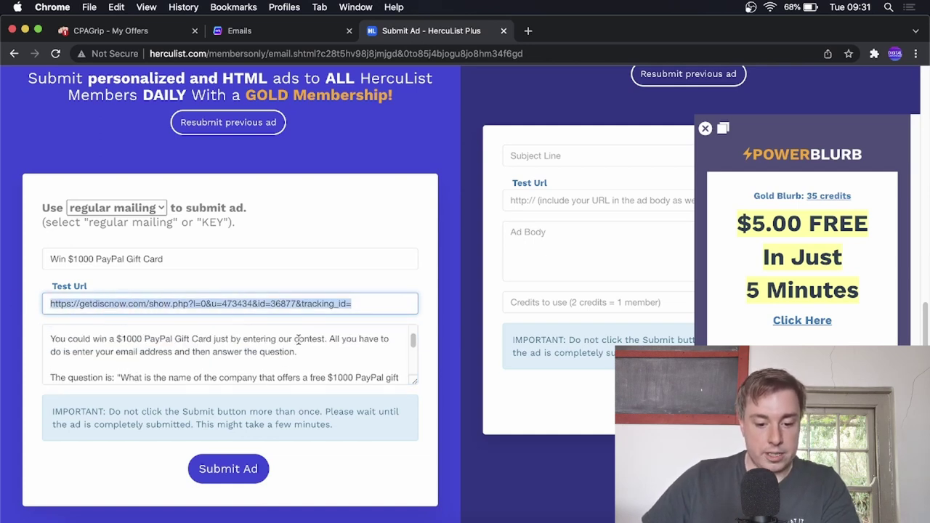
{"action": "scroll", "coordinate": [291, 342], "scroll_direction": "down", "scroll_amount": 2}
{"action": "left_click", "coordinate": [302, 351]}
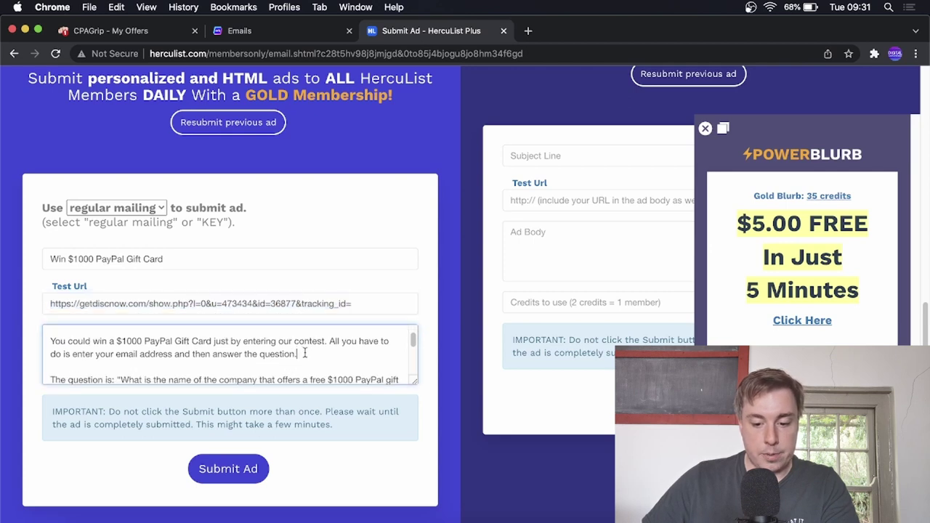
{"action": "key", "text": "Return"}
{"action": "key", "text": "Return"}
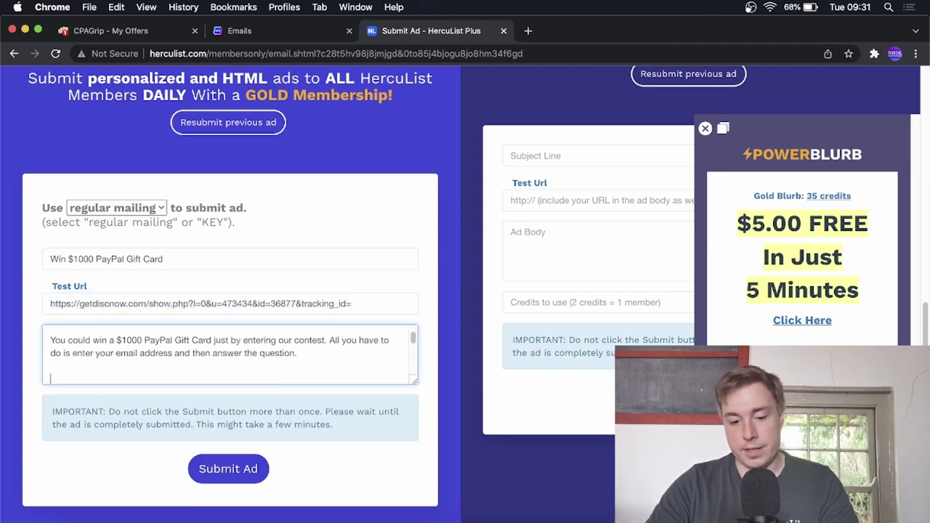
{"action": "key", "text": "super+v"}
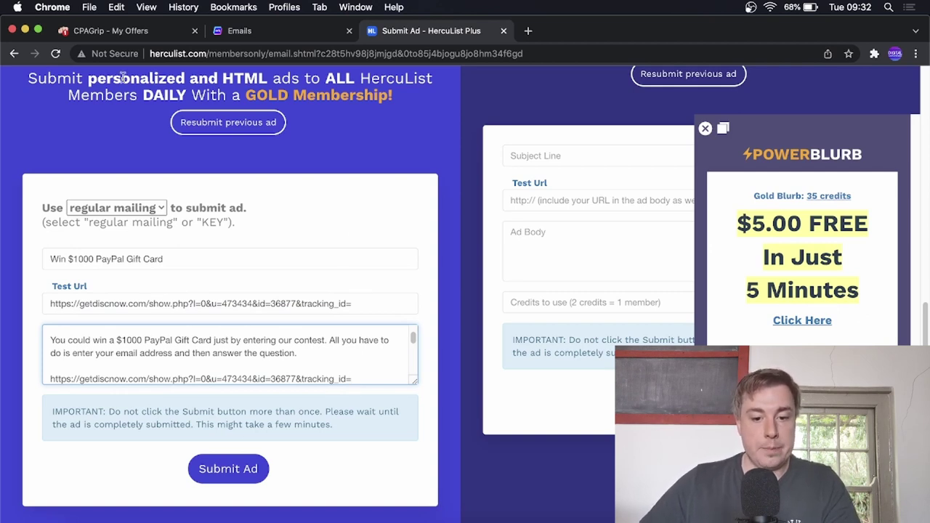
- Switch to the CPAGrip My Offers page with the $1000 PayPal gift card offer details
{"action": "left_click", "coordinate": [124, 36]}
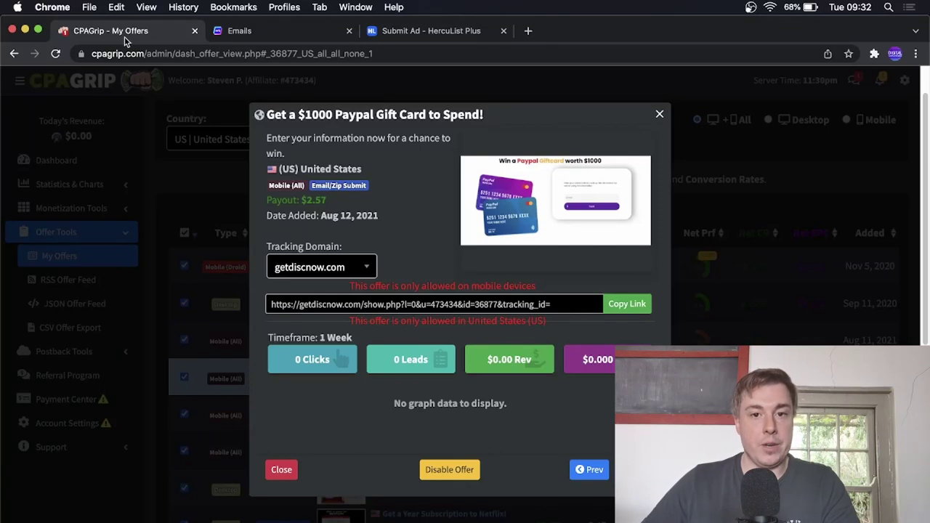